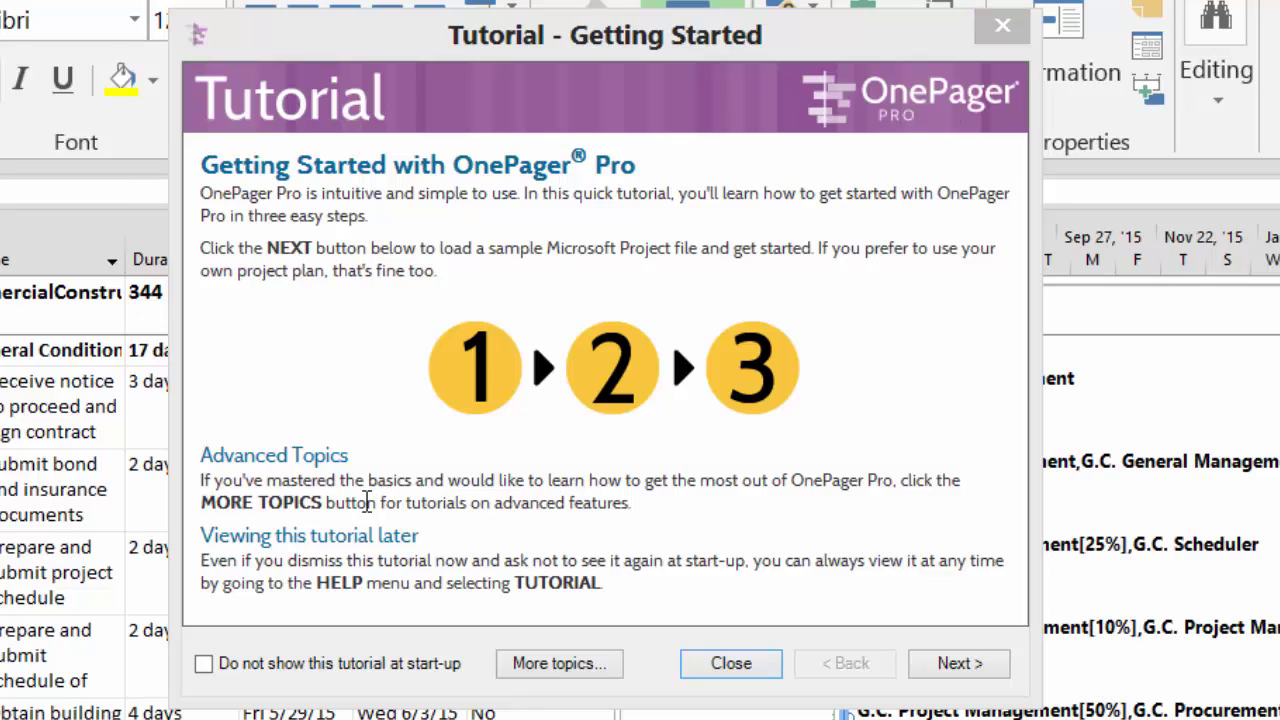
- Tick 'Do not show this tutorial at start-up' in the Getting Started tutorial
left_click(204, 665)
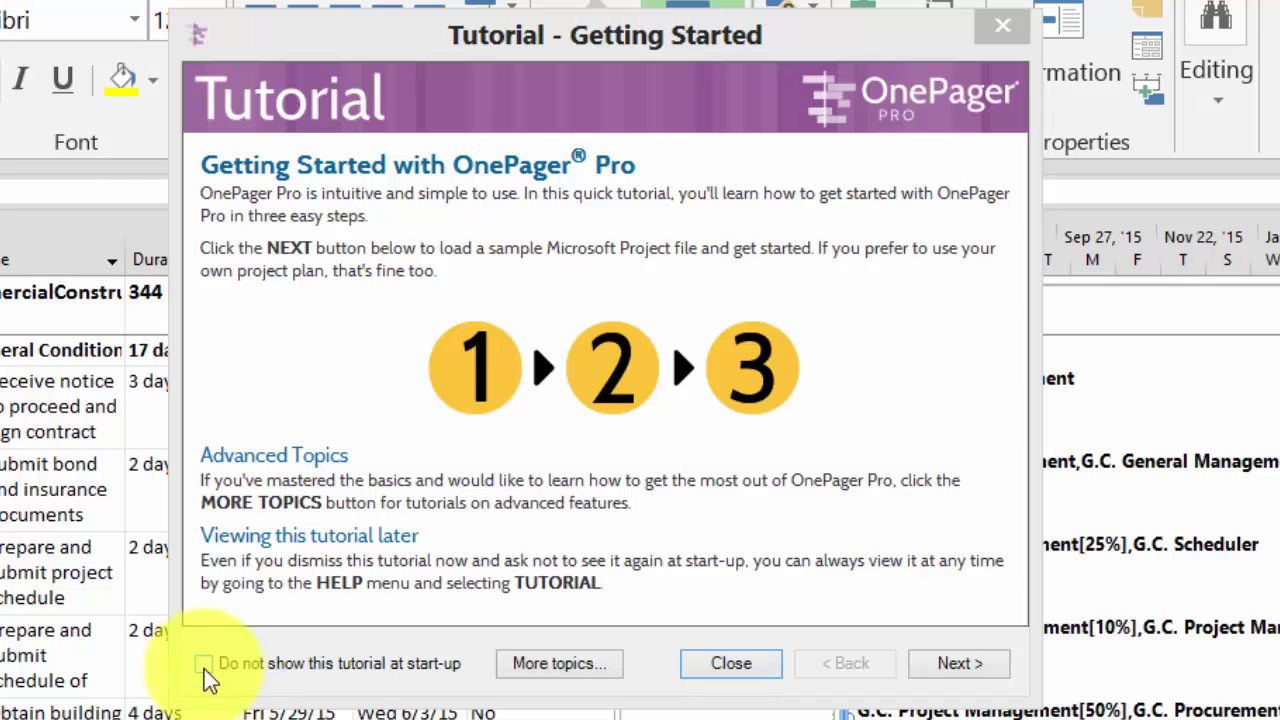
left_click(204, 668)
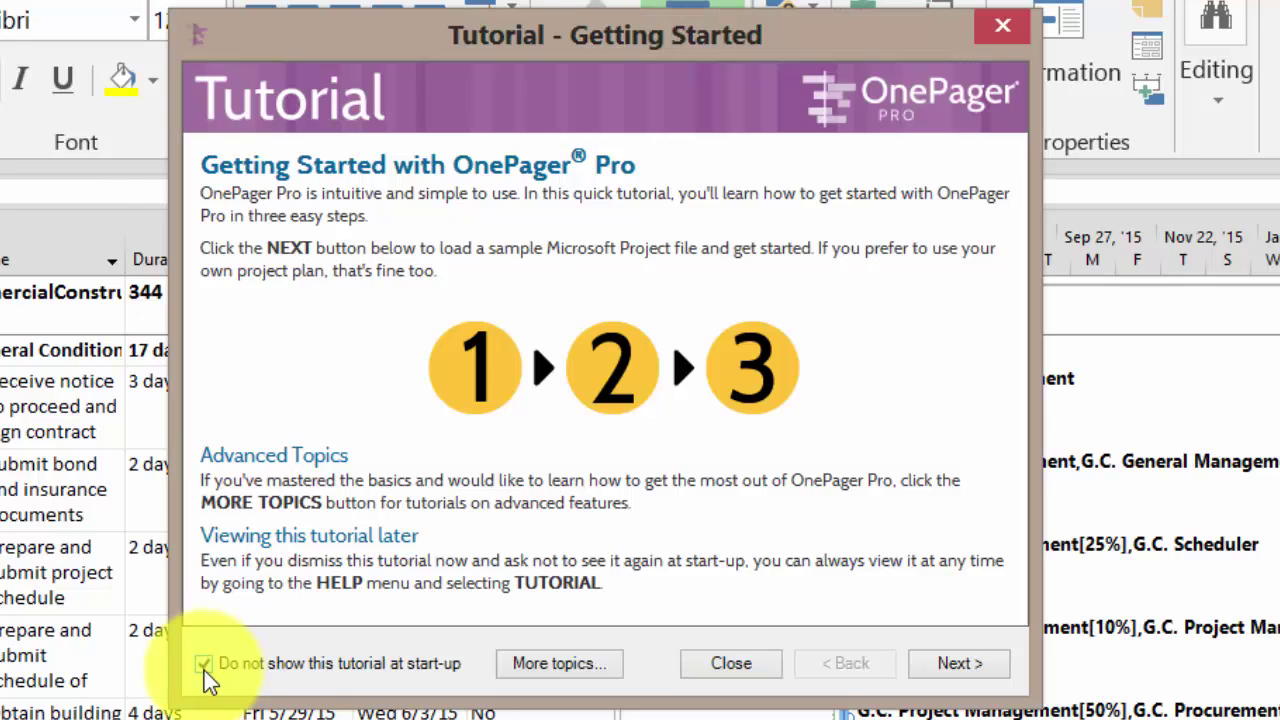
- Advance the OnePager tutorial past its opening page with Next
left_click(941, 668)
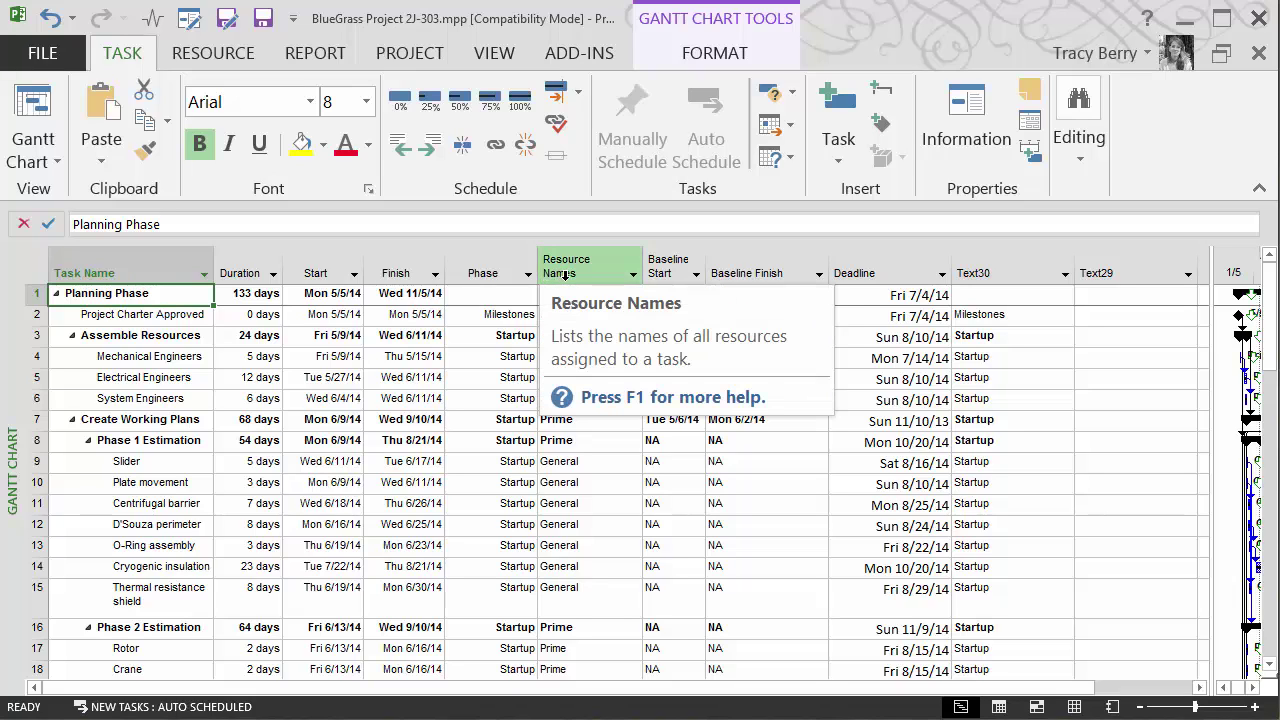
- Insert a Flag1 column before the Phase column in the task table
right_click(469, 268)
left_click(528, 411)
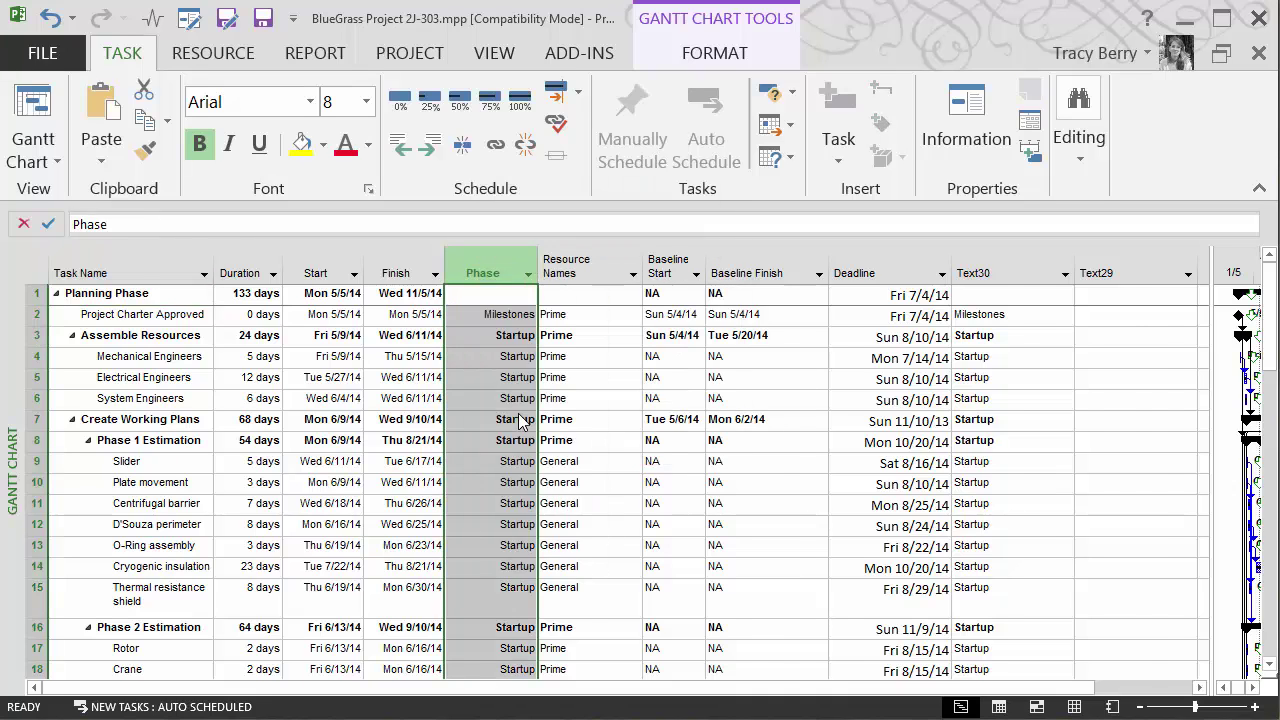
type("finish")
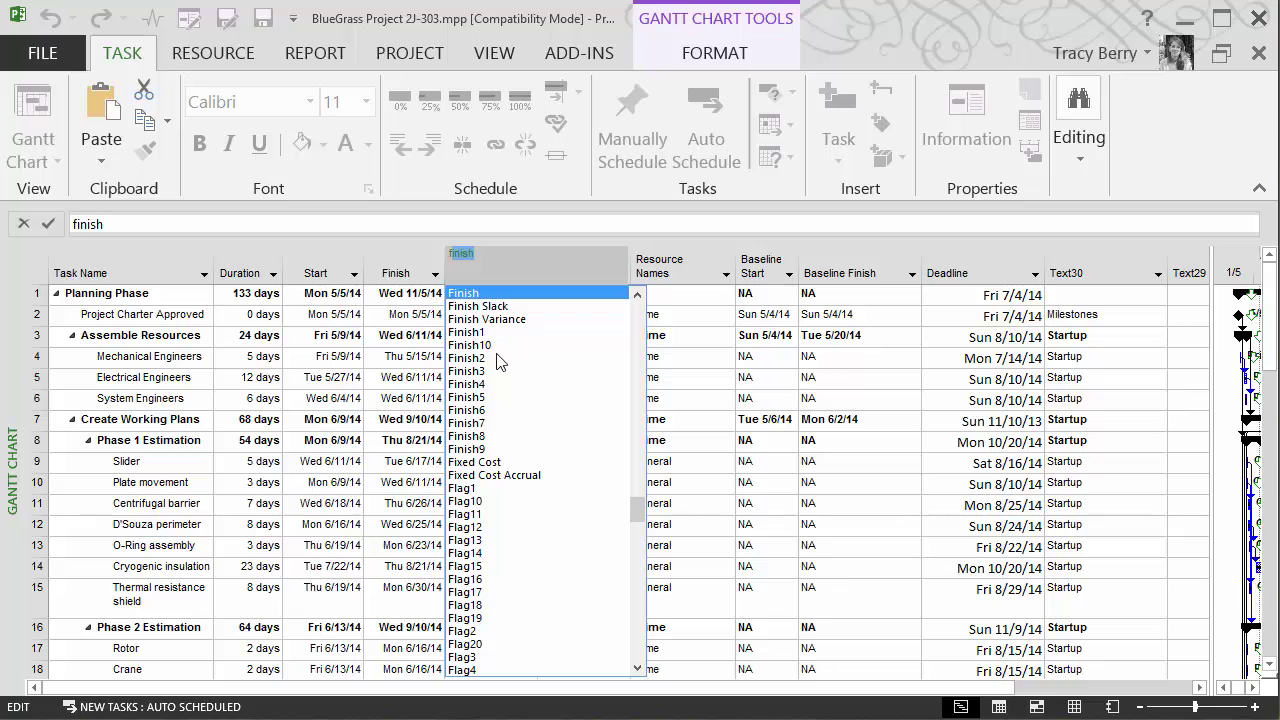
left_click(483, 489)
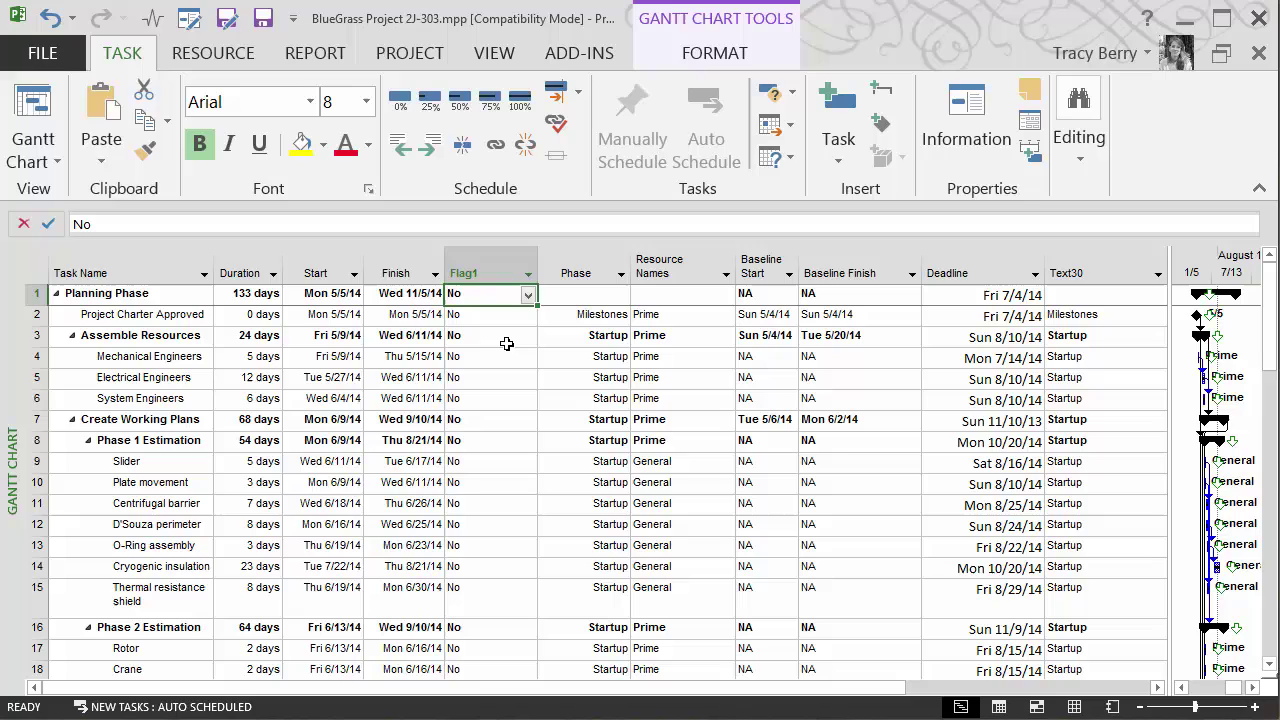
- Set Flag1 to Yes for Assemble Resources, Phase 1 Estimation, Phase 2 Estimation and Slider
left_click(528, 341)
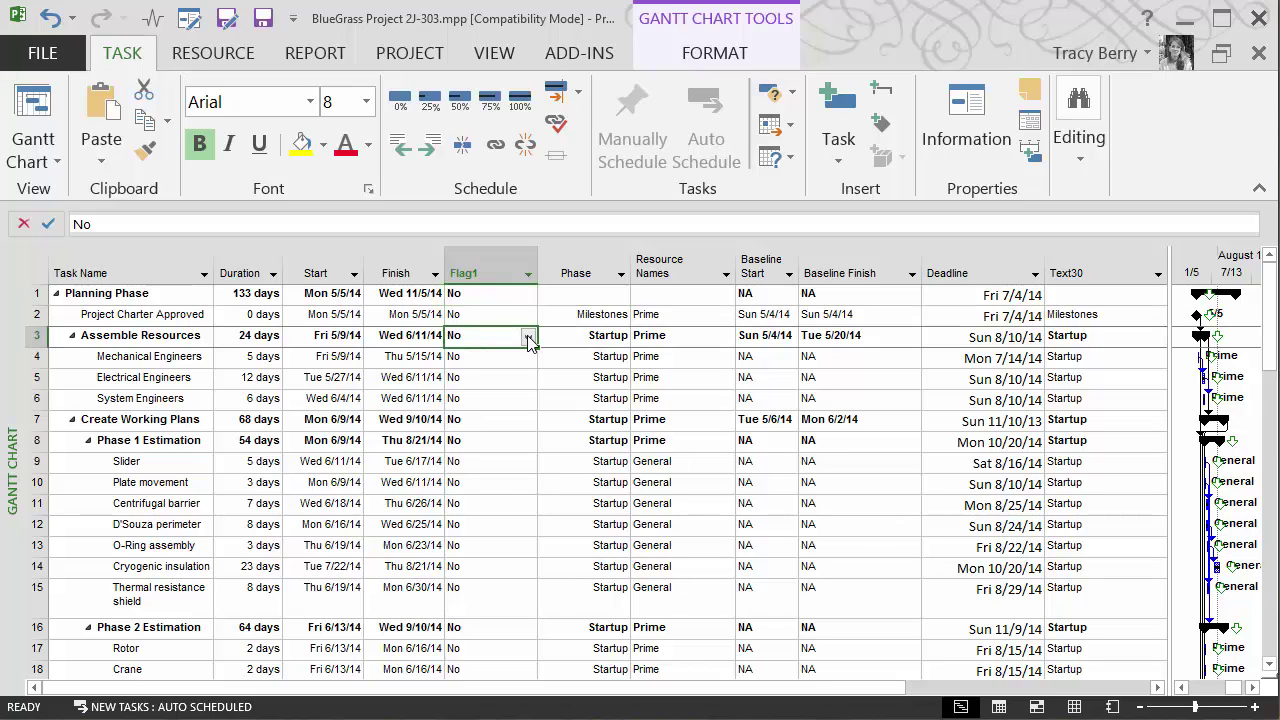
left_click(528, 341)
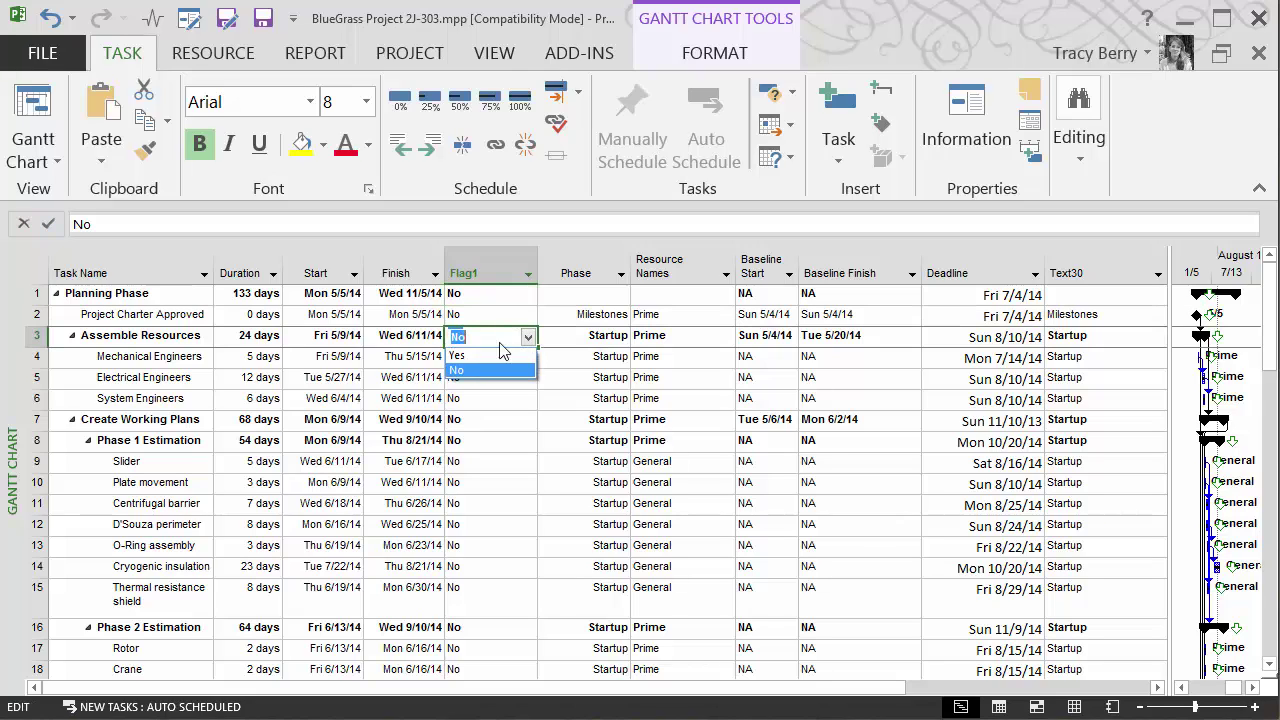
left_click(480, 355)
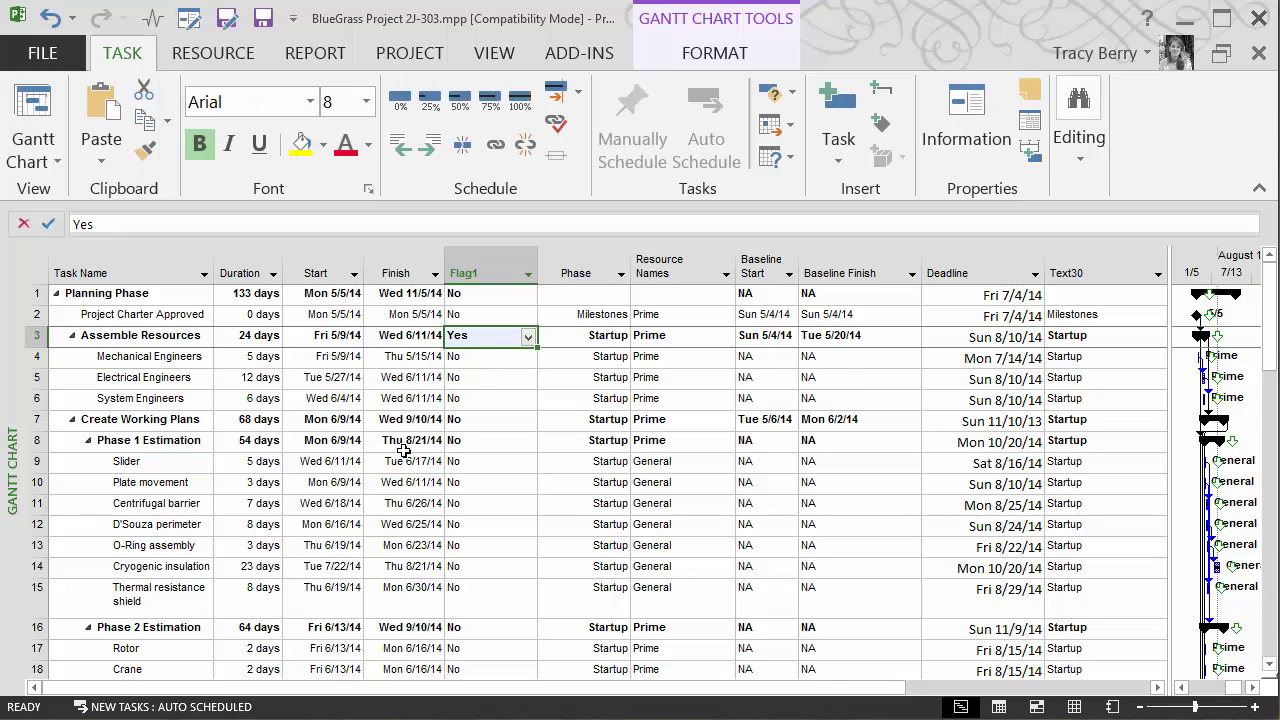
left_click(470, 440)
left_click(528, 442)
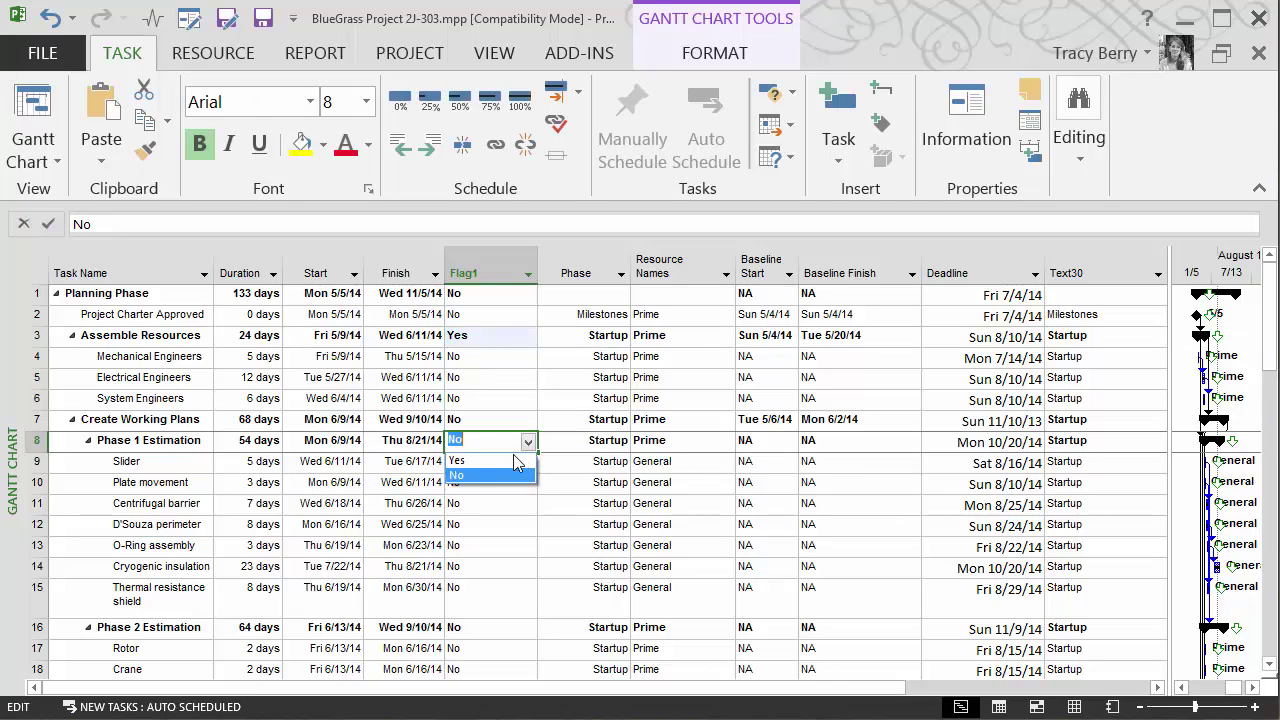
left_click(513, 457)
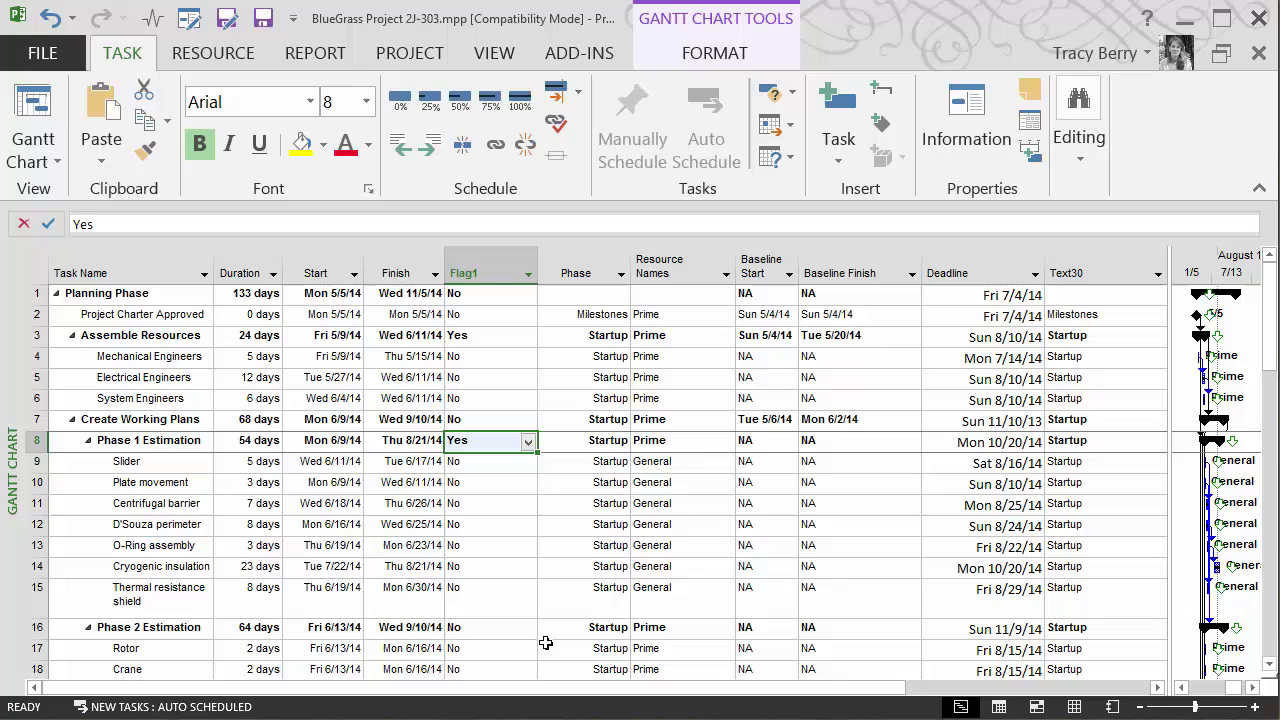
left_click(518, 630)
left_click(528, 630)
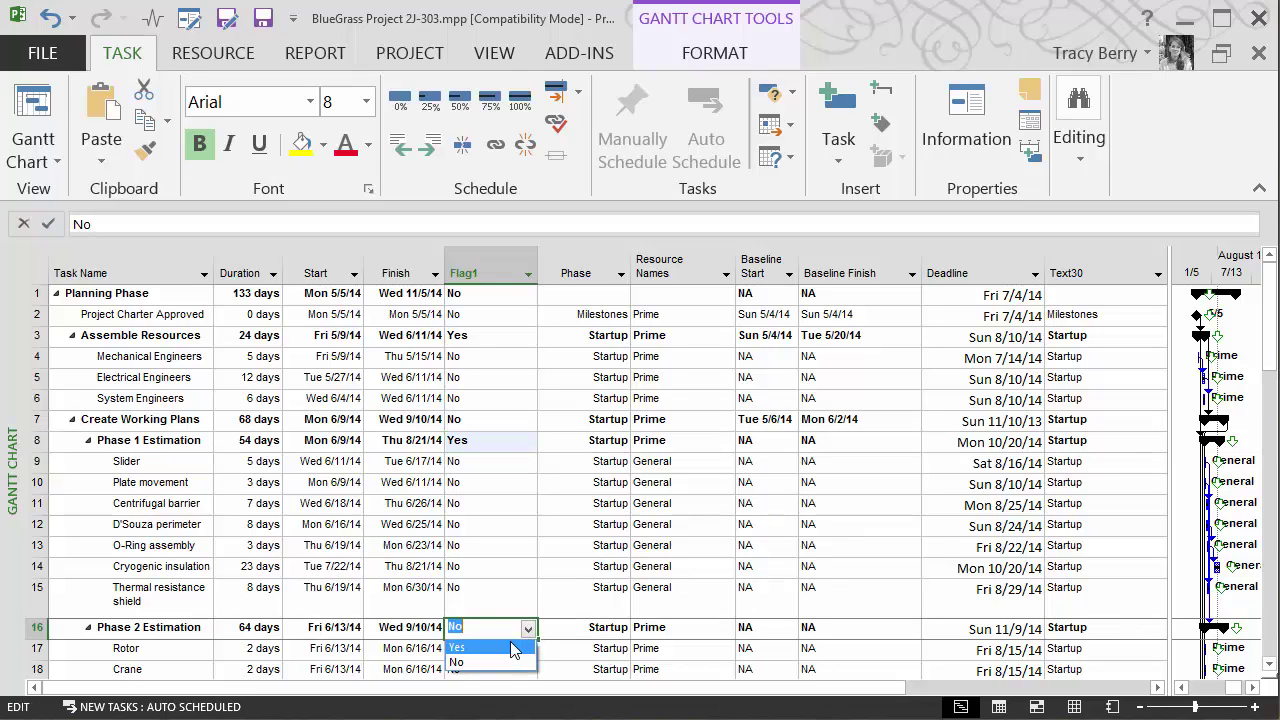
left_click(513, 645)
left_click(478, 463)
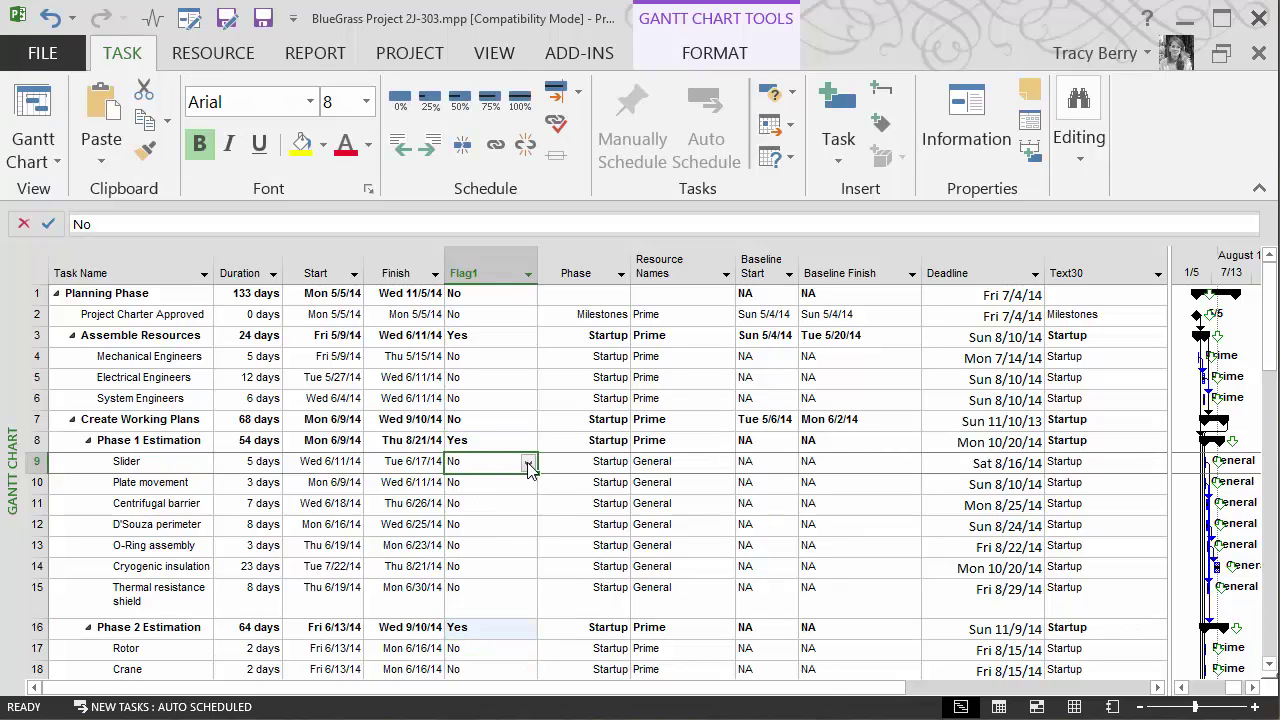
left_click(527, 463)
left_click(486, 481)
- Set Flag1 to Yes for Financial review and ADONIS Subcontractor Selection lower in the list
scroll(480, 532, "down", 1)
scroll(480, 532, "down", 6)
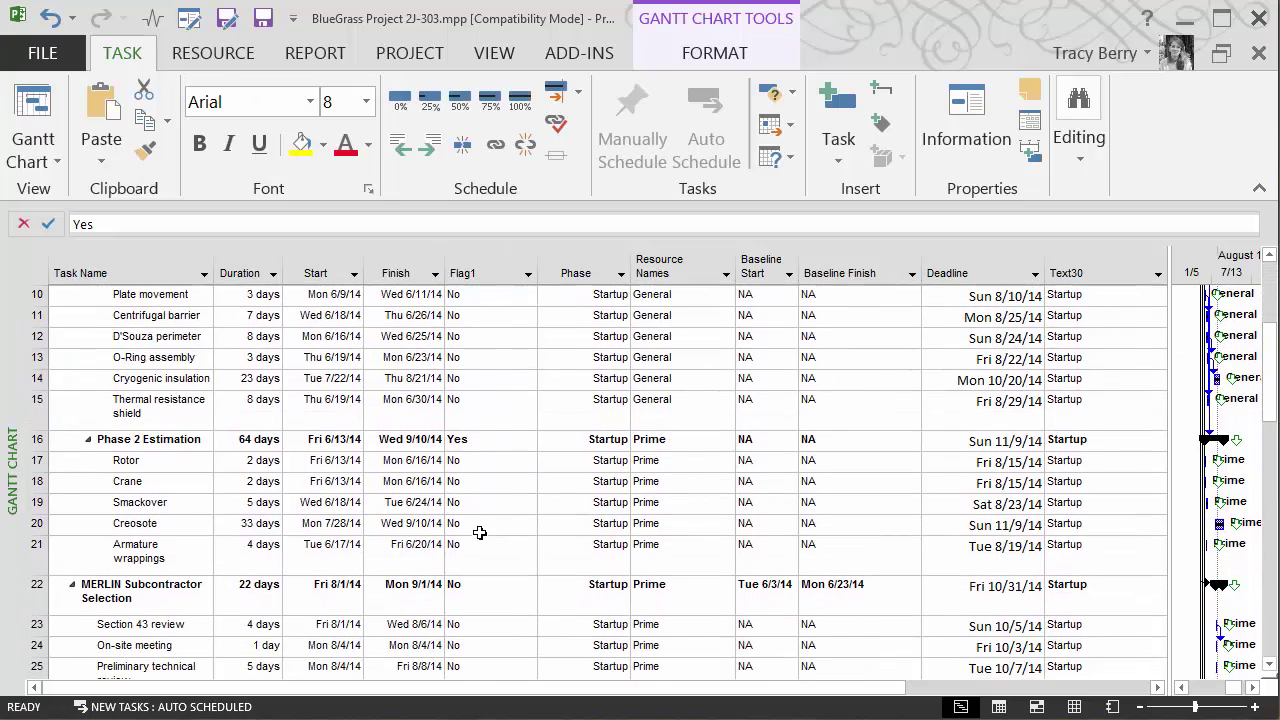
left_click(490, 499)
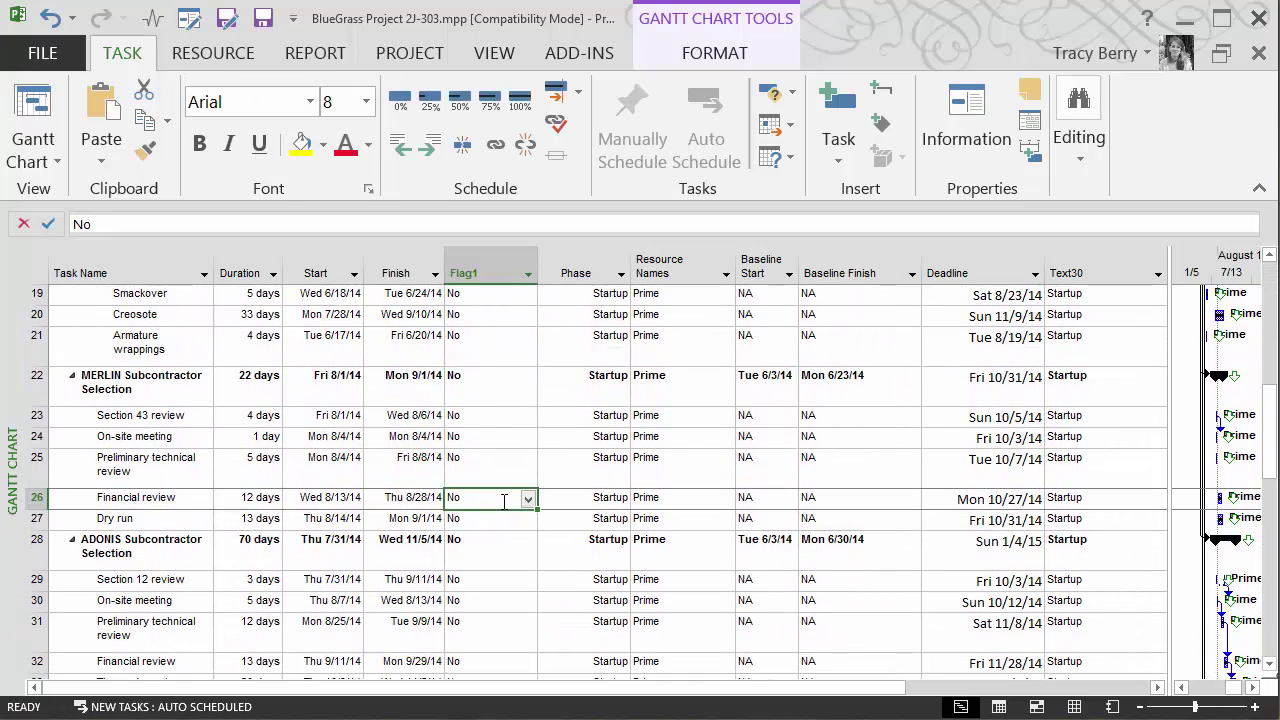
left_click(528, 497)
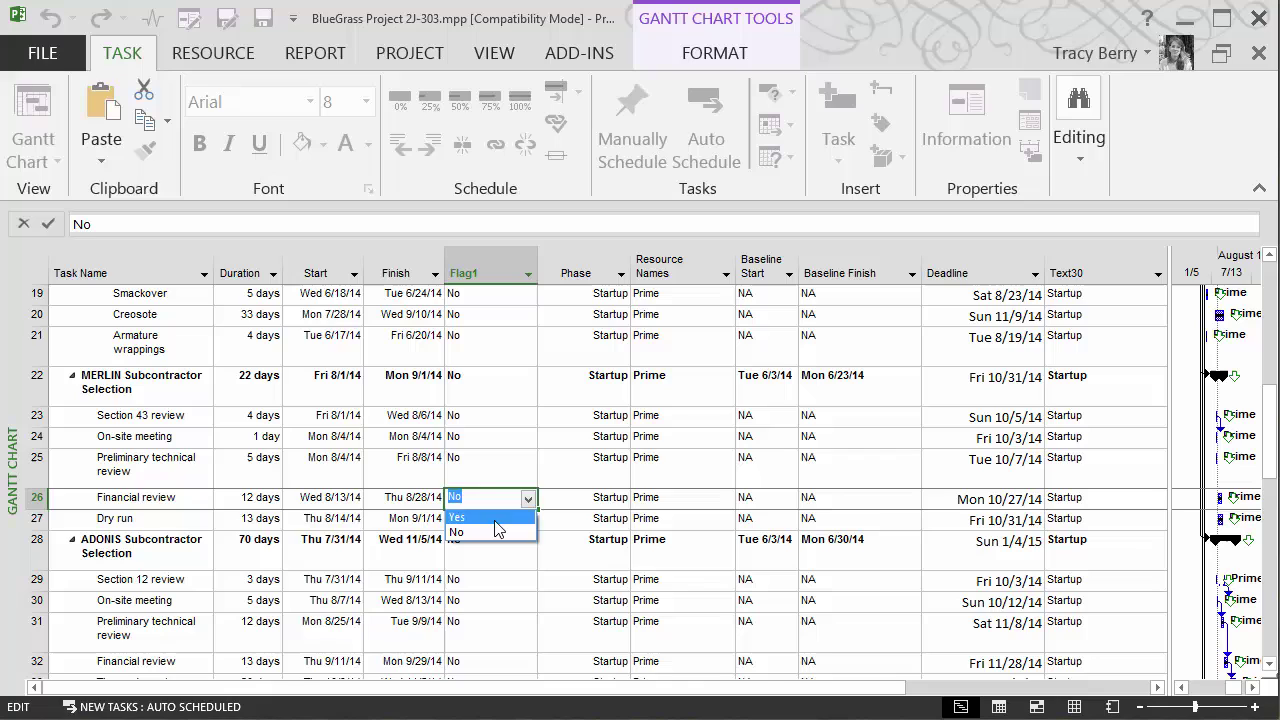
left_click(488, 517)
left_click(500, 548)
left_click(529, 555)
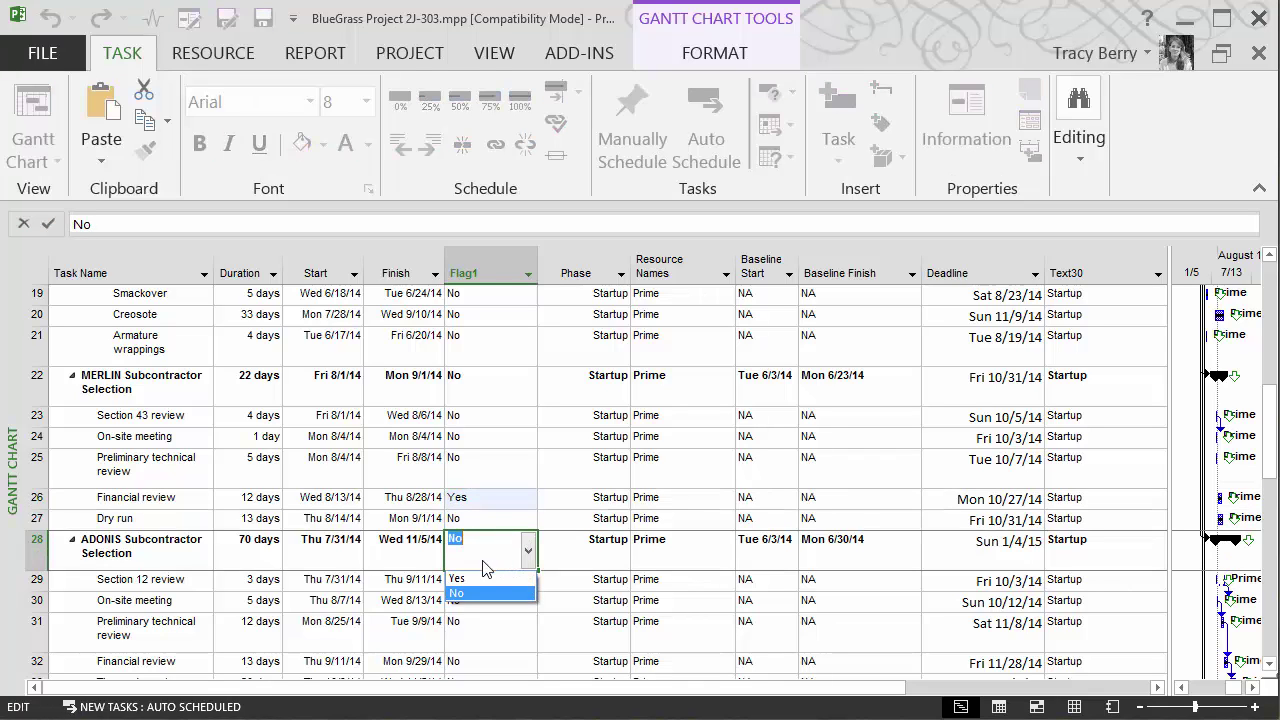
left_click(480, 580)
scroll(481, 484, "up", 6)
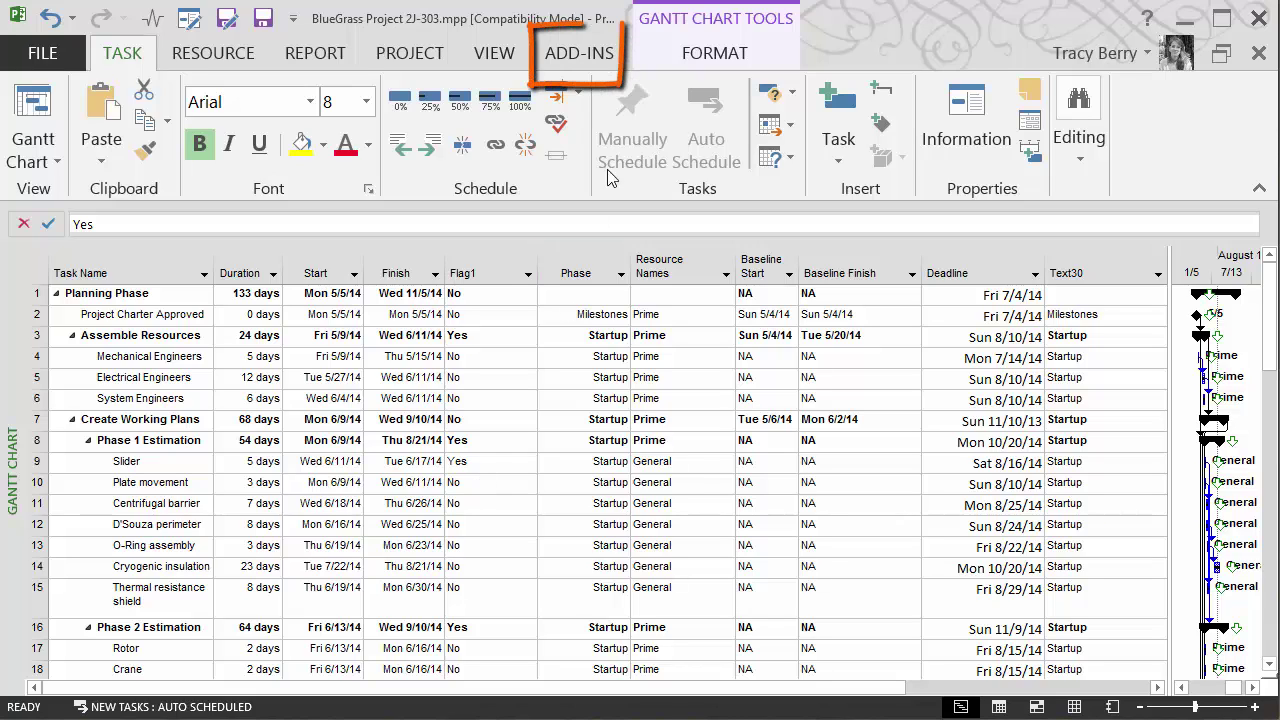
- Launch OnePager Pro from the Add-ins ribbon and choose NEW in its Start window
left_click(583, 56)
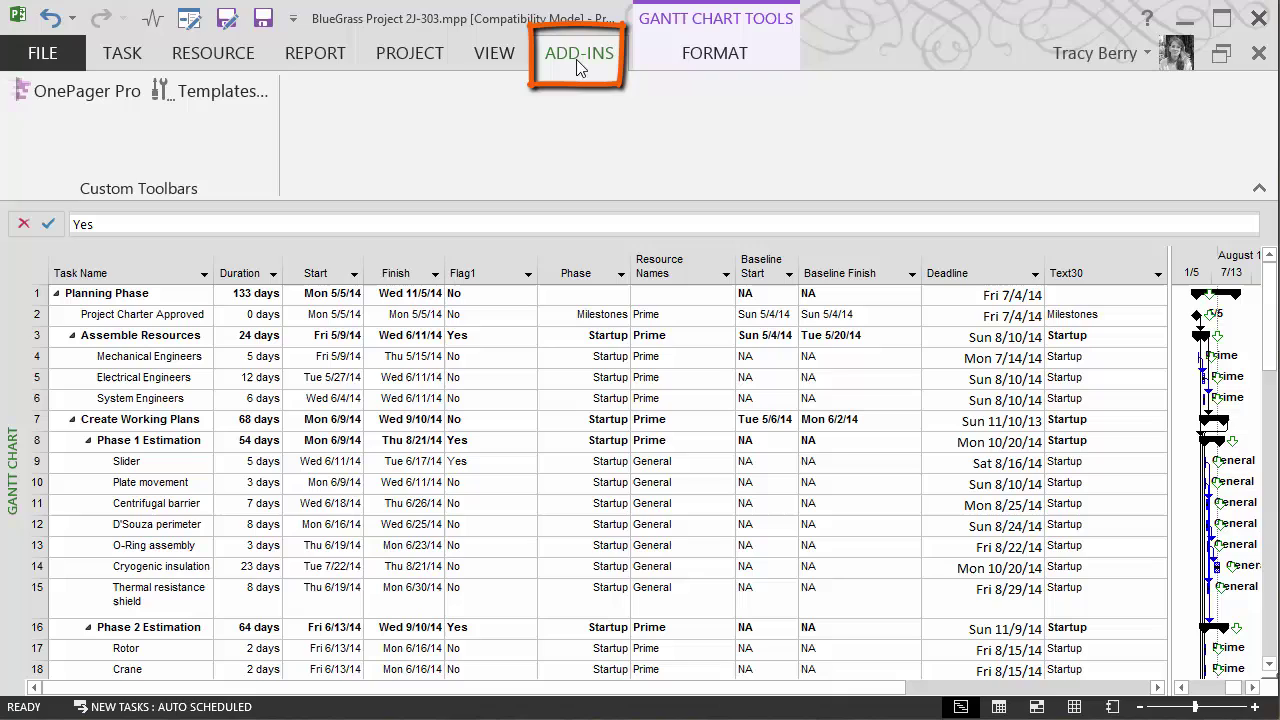
left_click(69, 97)
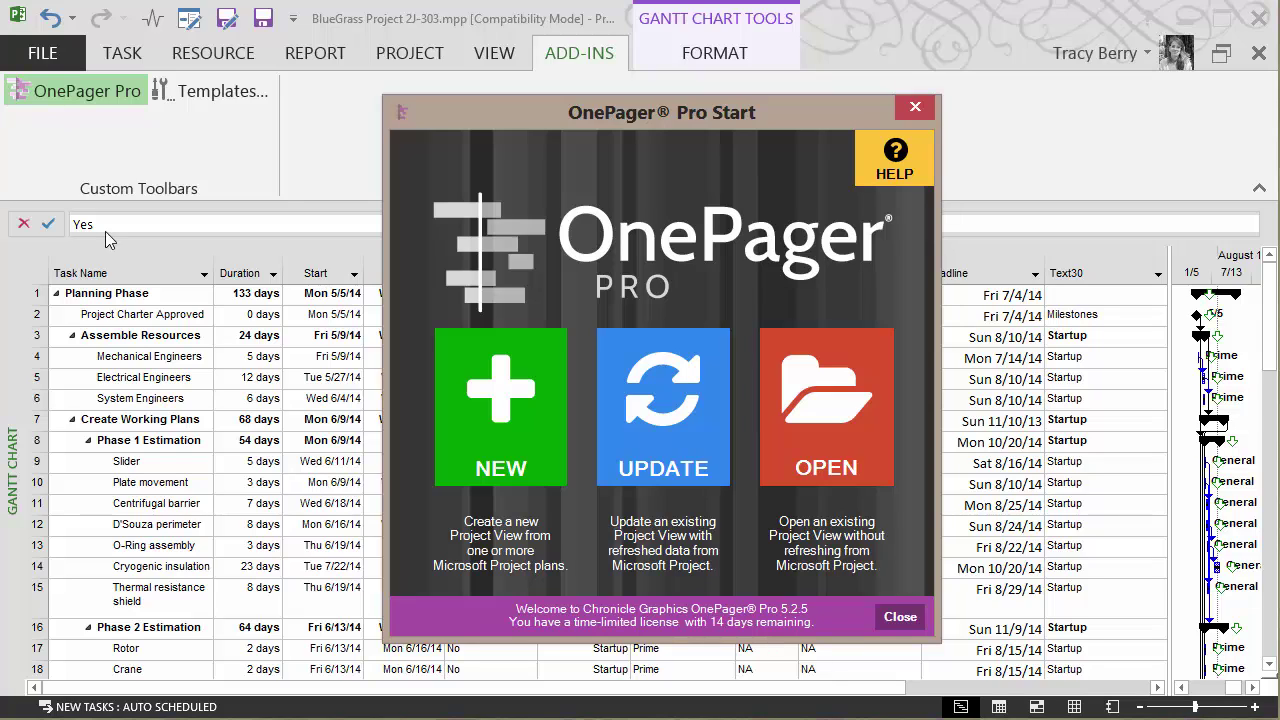
left_click(493, 412)
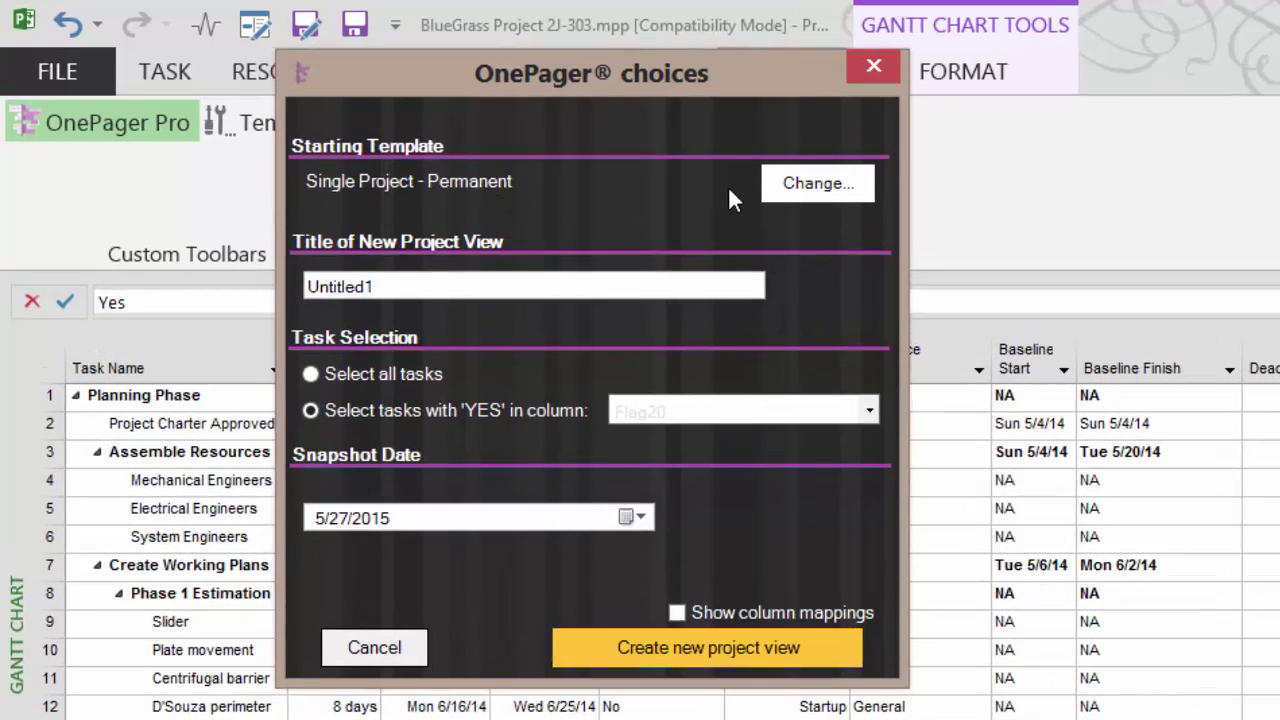
- Keep the Single Project - Permanent template and title the view MySales
left_click(821, 195)
left_click(840, 375)
left_click_drag(404, 288, 259, 269)
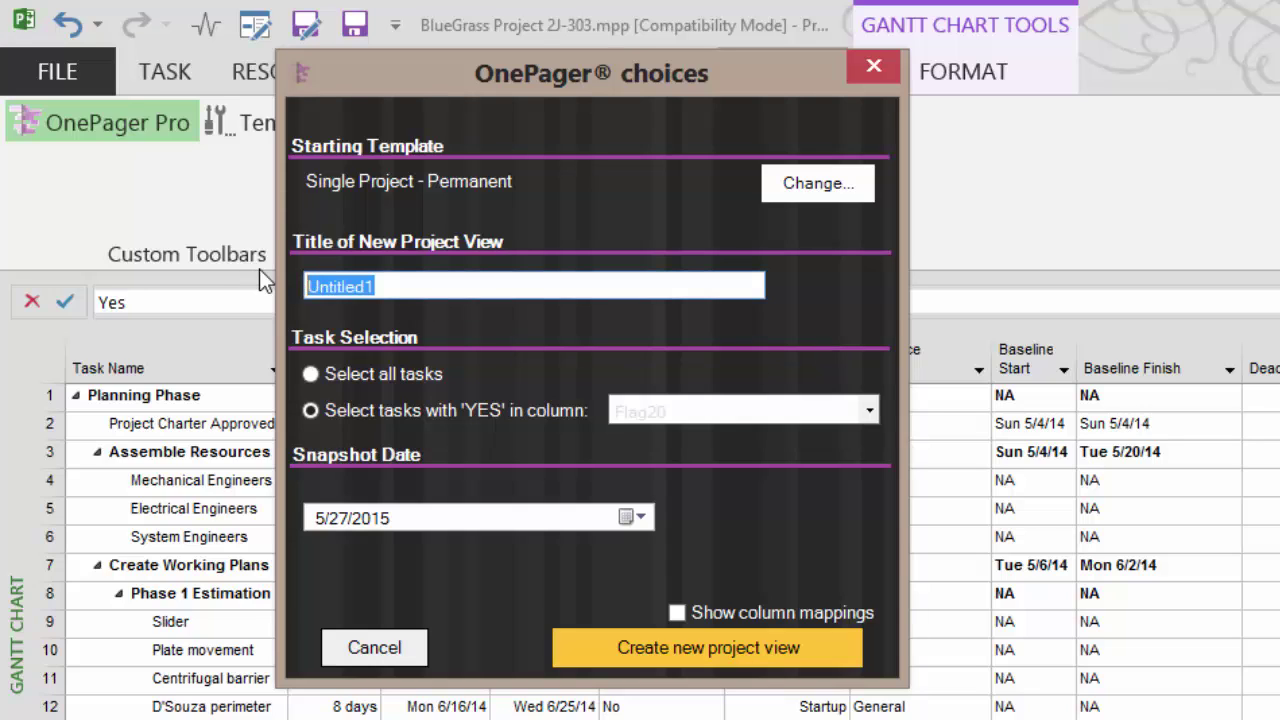
type("My")
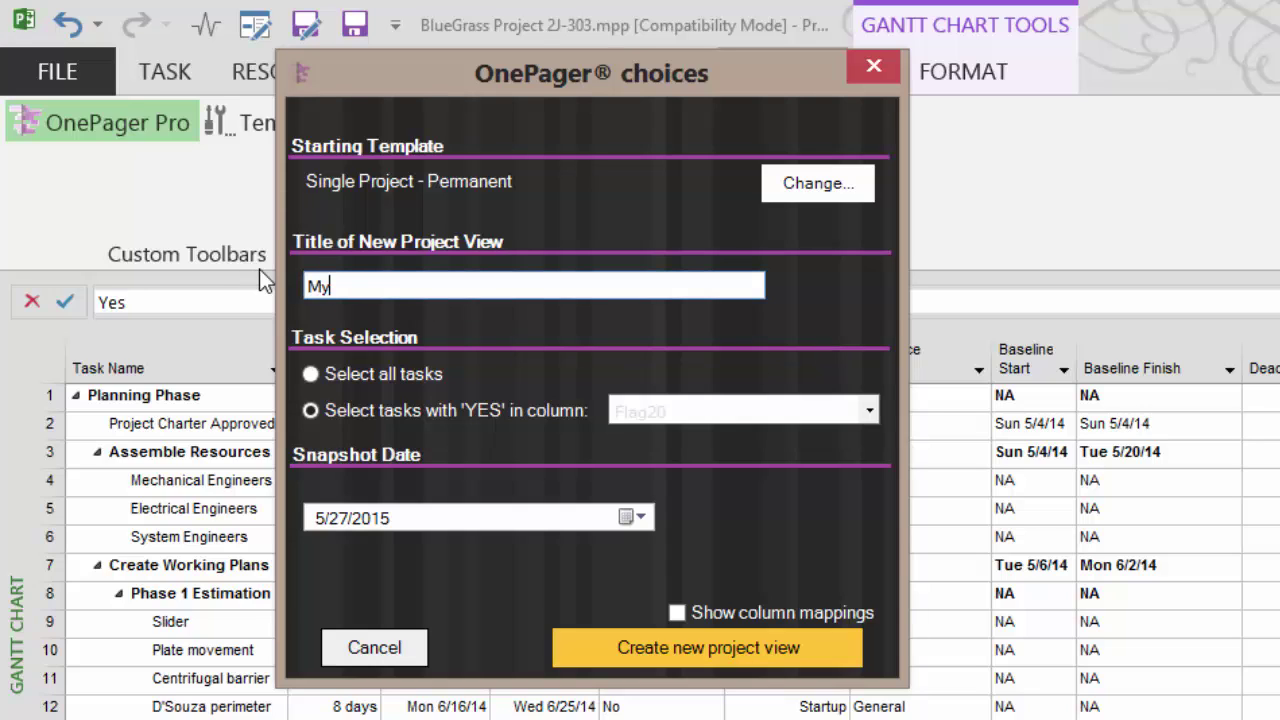
type("Sales")
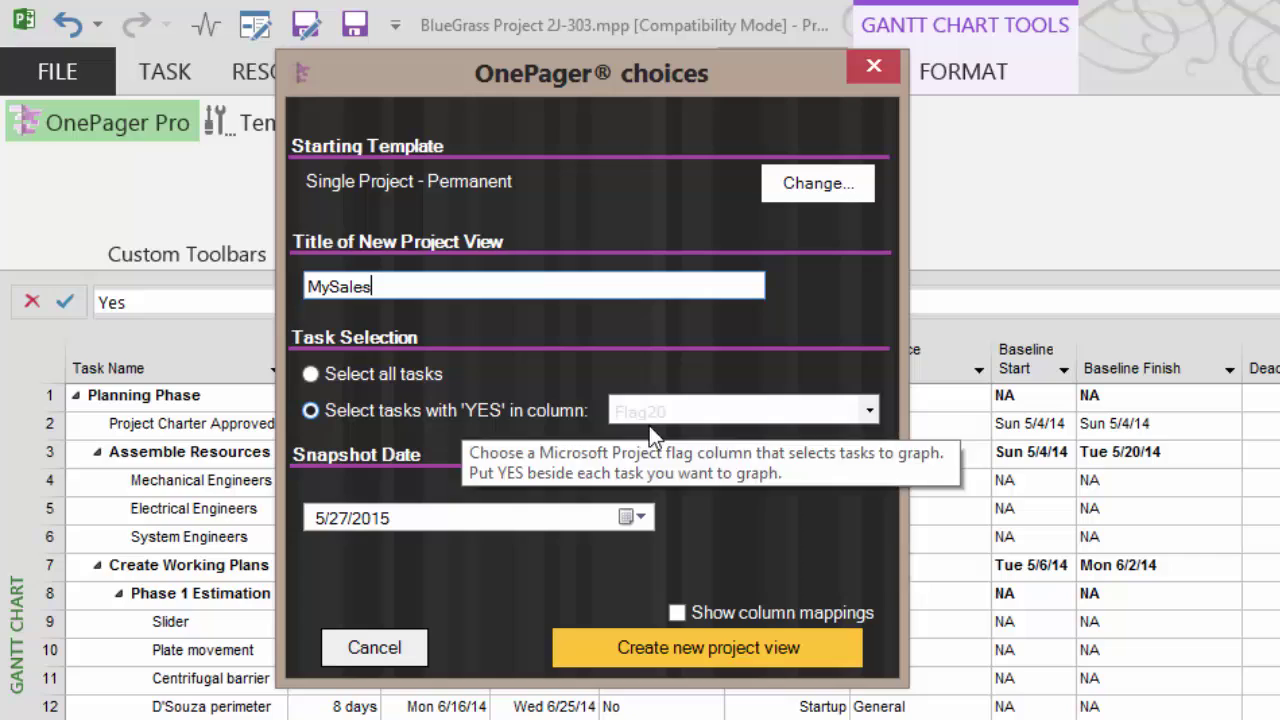
- Select tasks by the Flag1 column and set the snapshot date to 5/25/2015
left_click(867, 411)
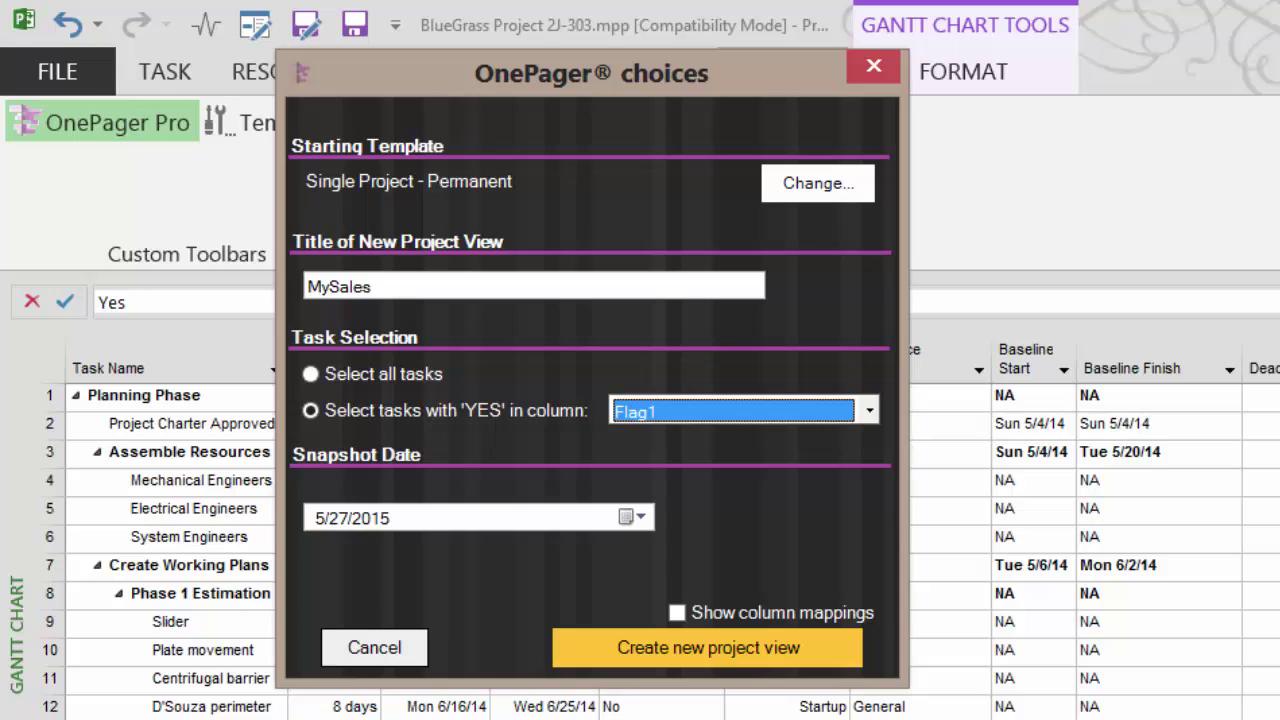
left_click(630, 517)
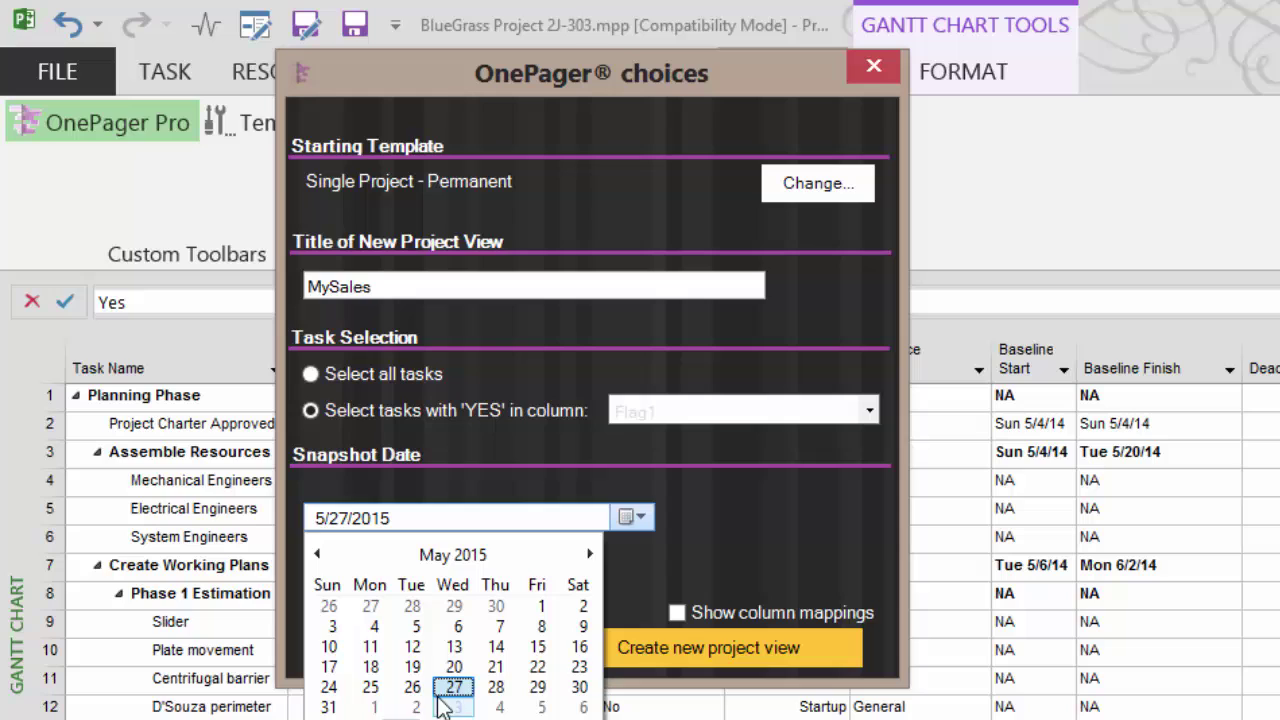
left_click(370, 688)
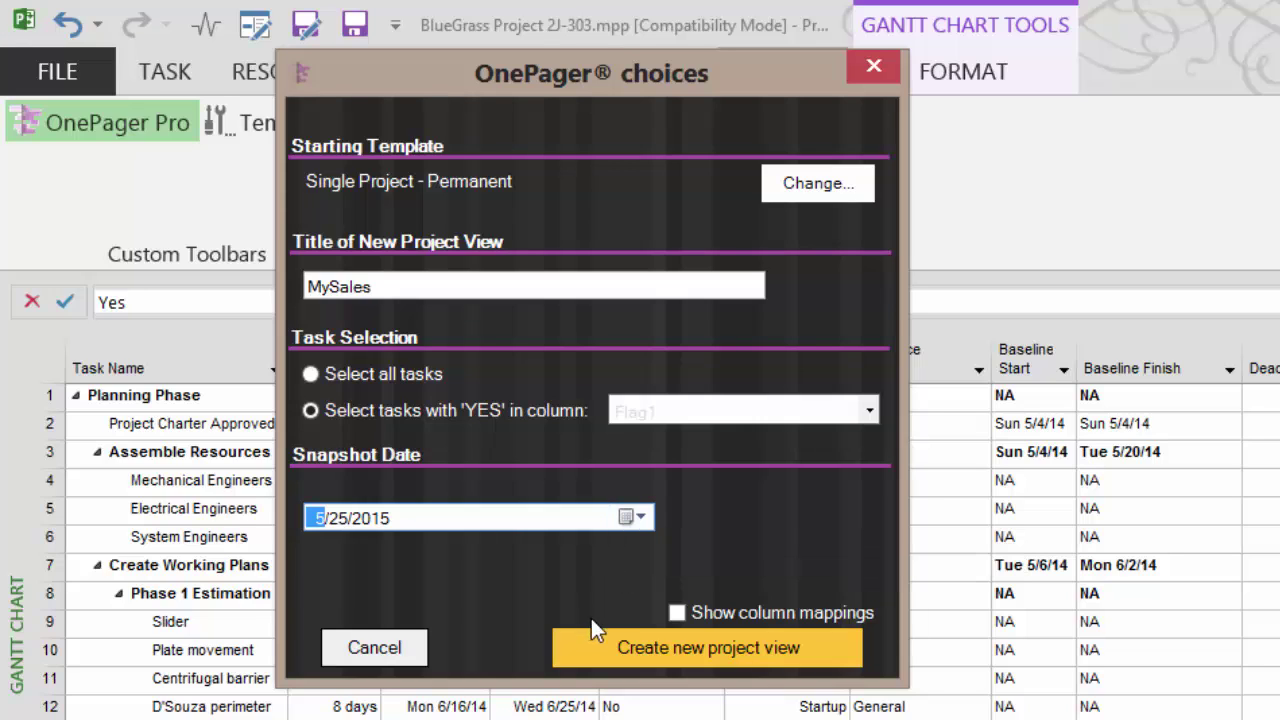
- Create the MySales project view, opening its six flagged tasks in the Project-View Editor
left_click(662, 646)
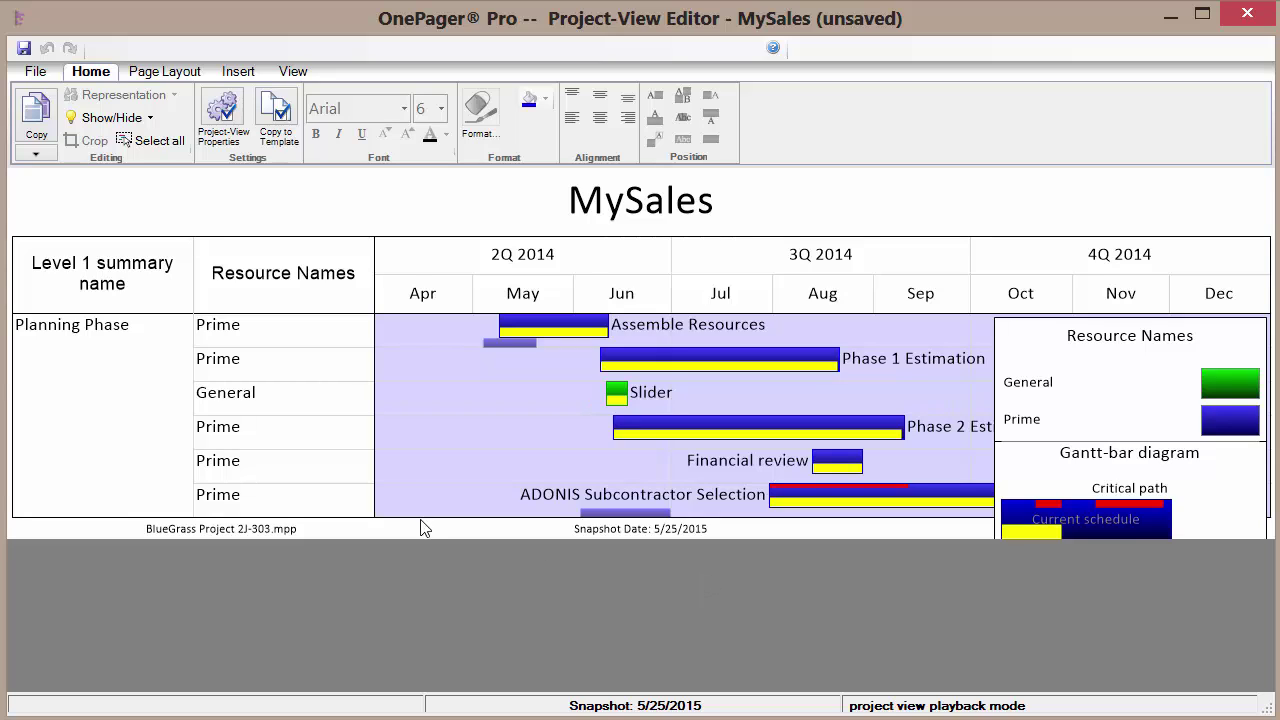
left_click(35, 73)
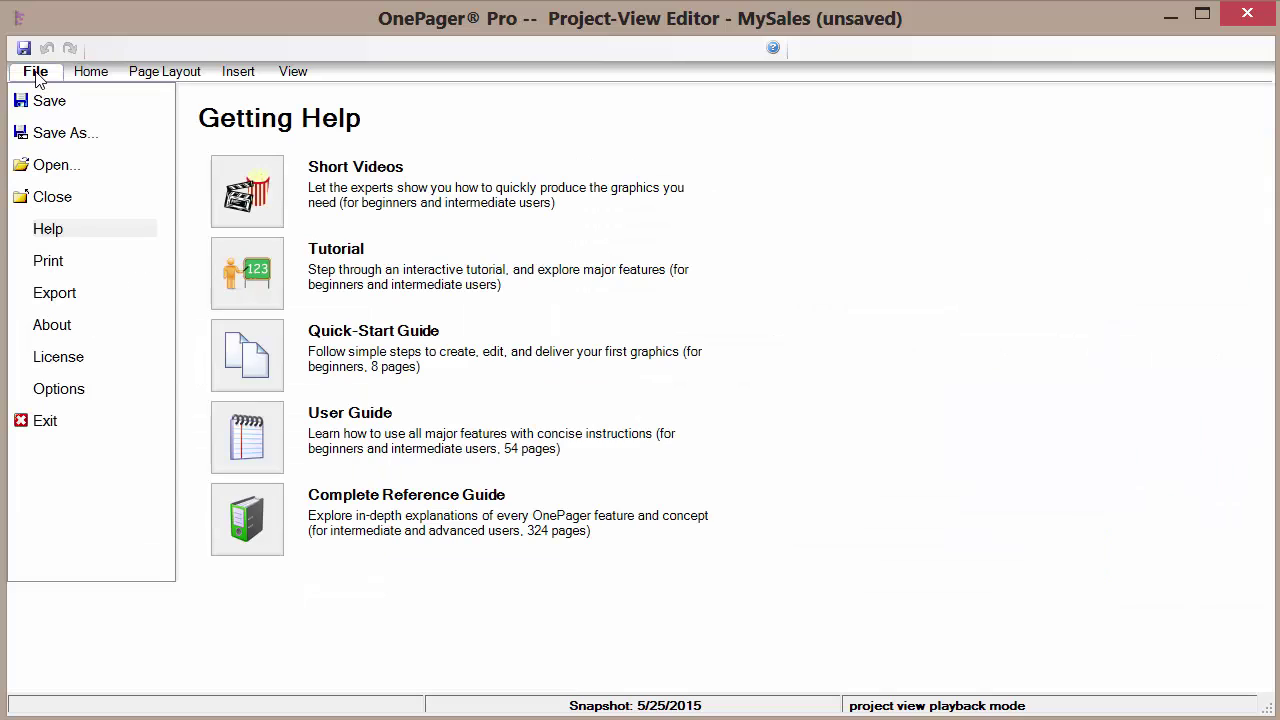
left_click(60, 133)
left_click(350, 507)
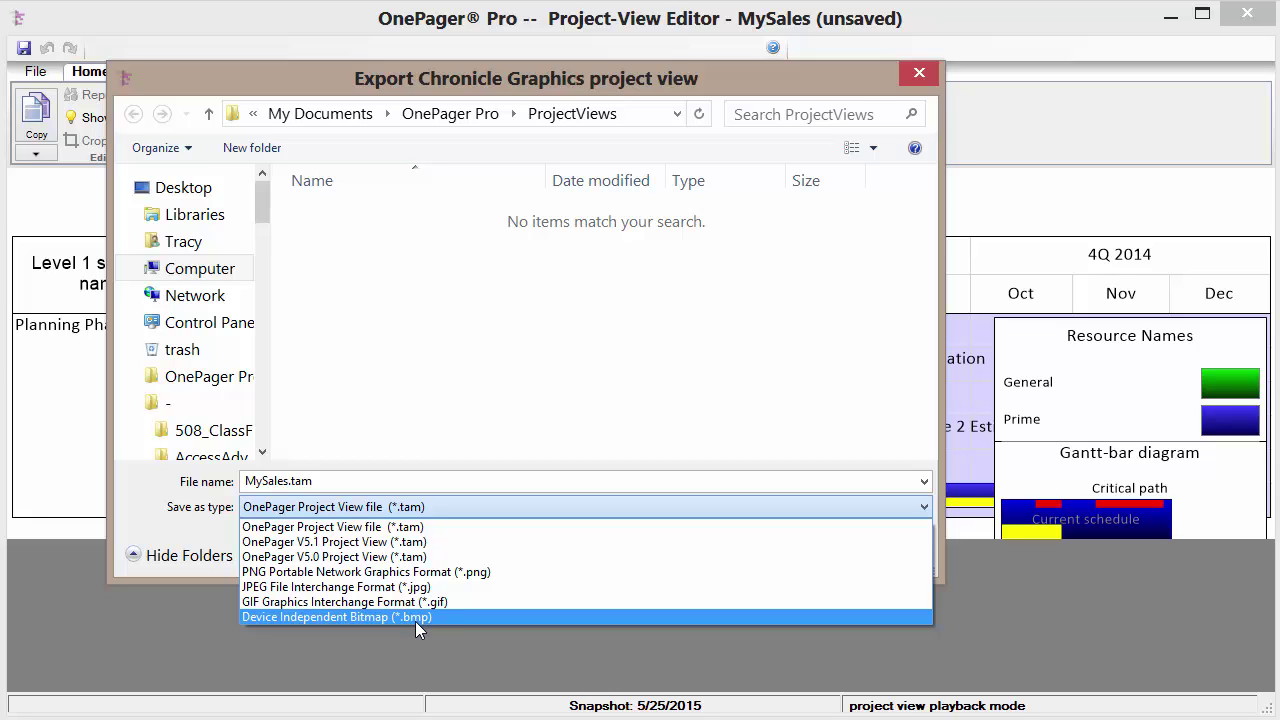
left_click(926, 76)
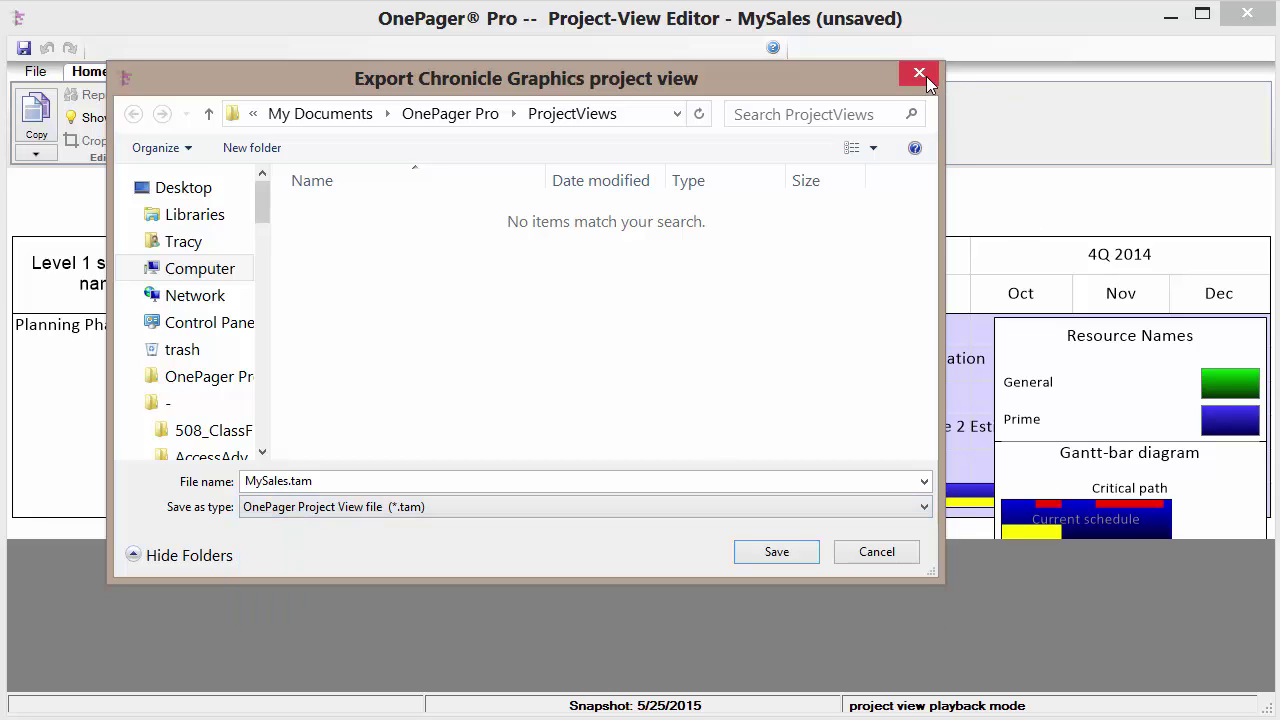
left_click(919, 74)
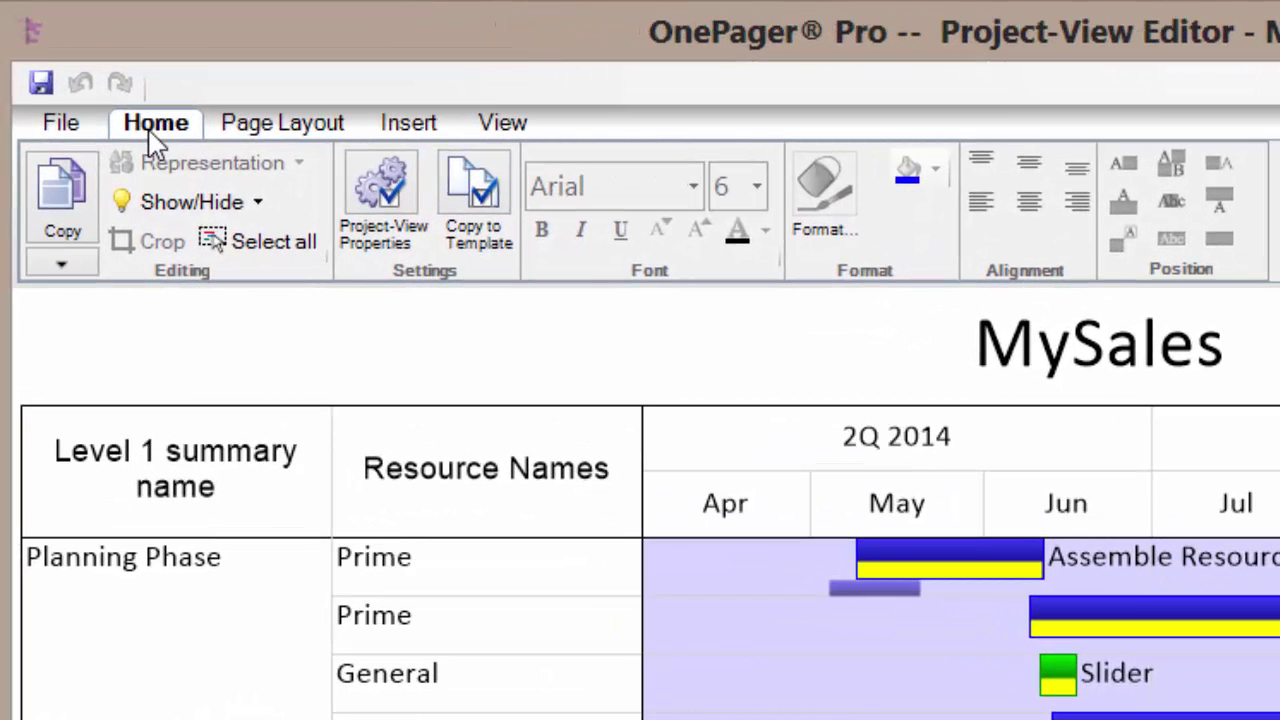
left_click(84, 266)
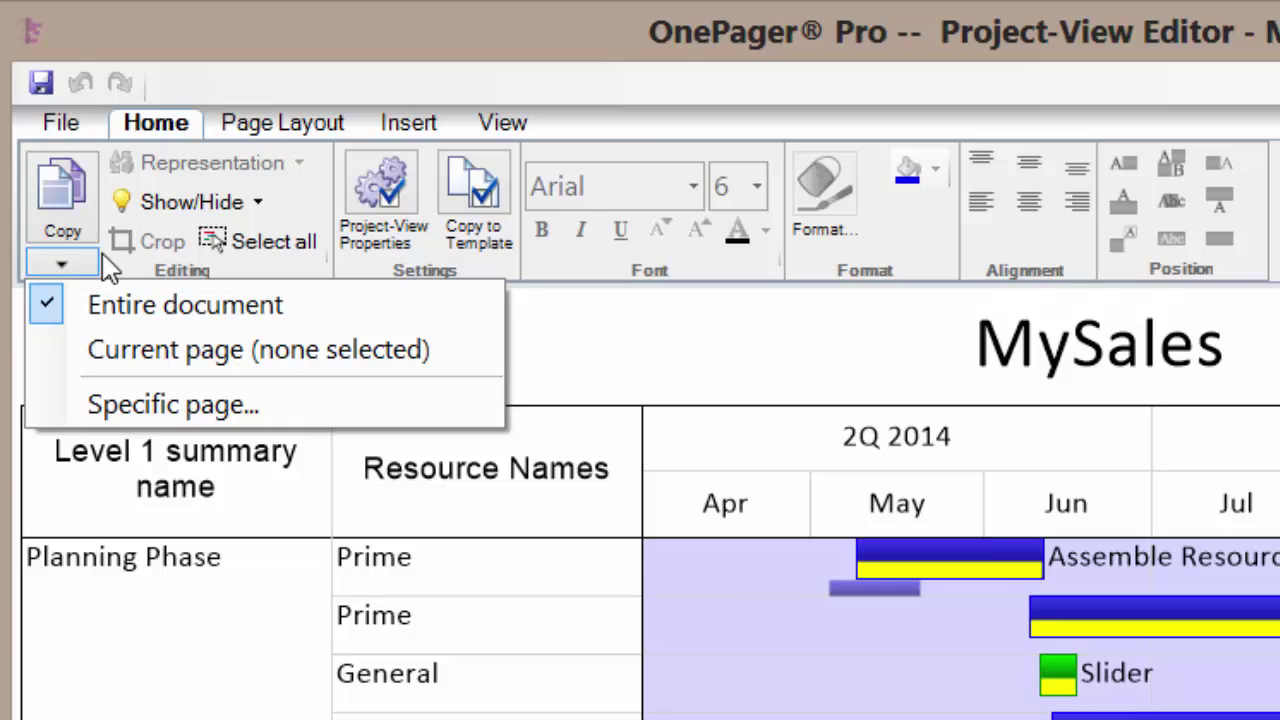
left_click(232, 204)
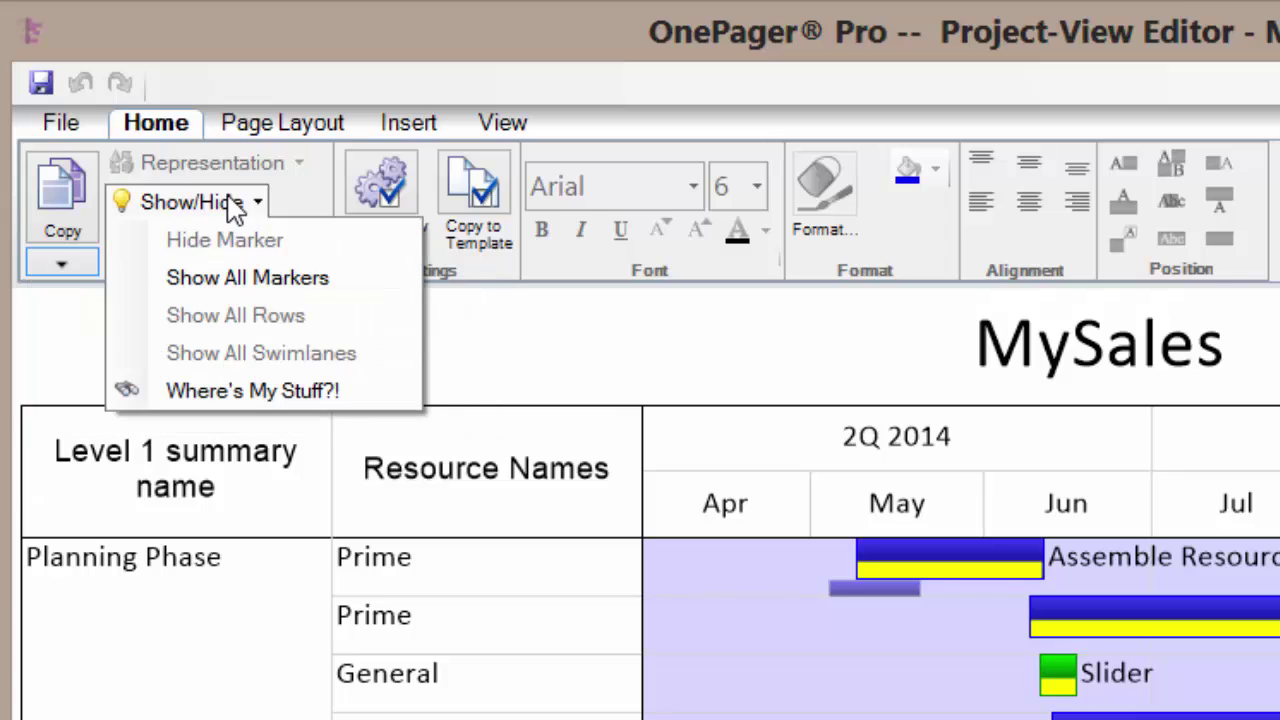
left_click(224, 206)
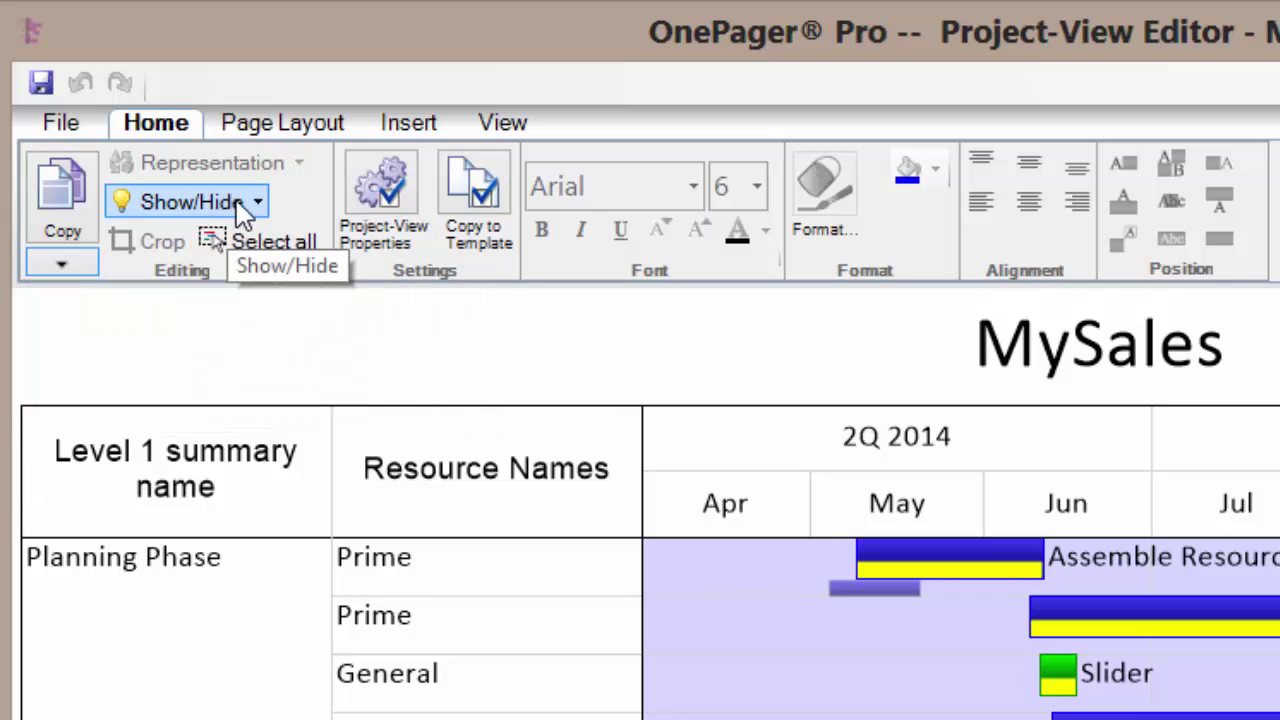
- Change the title to 'My Sales Data' in Project-View Properties
left_click(393, 216)
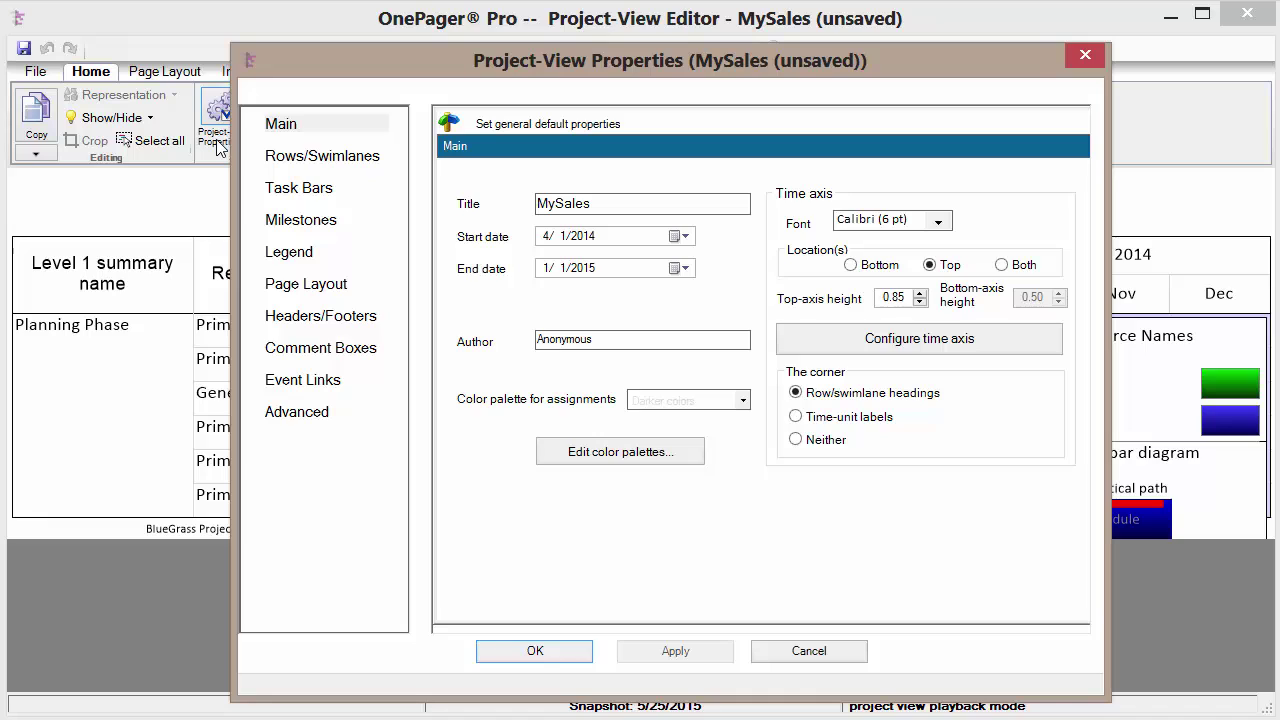
left_click(558, 204)
type("Sales")
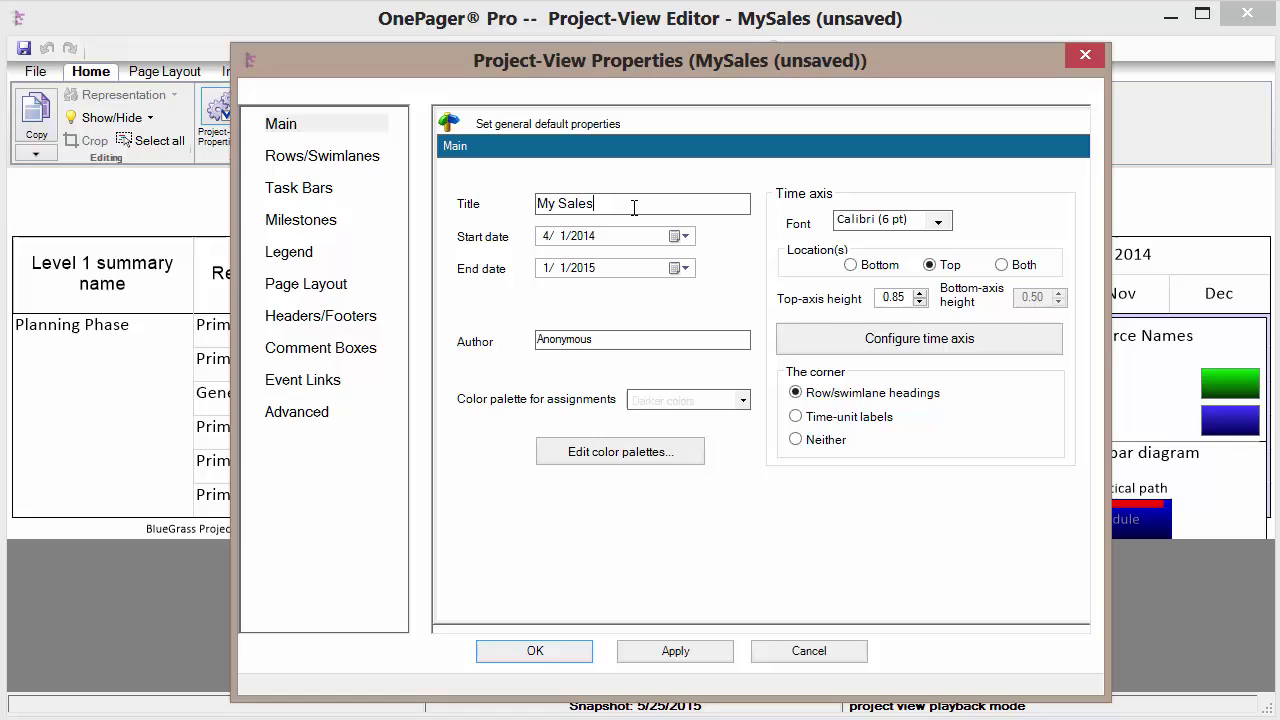
type(" Data")
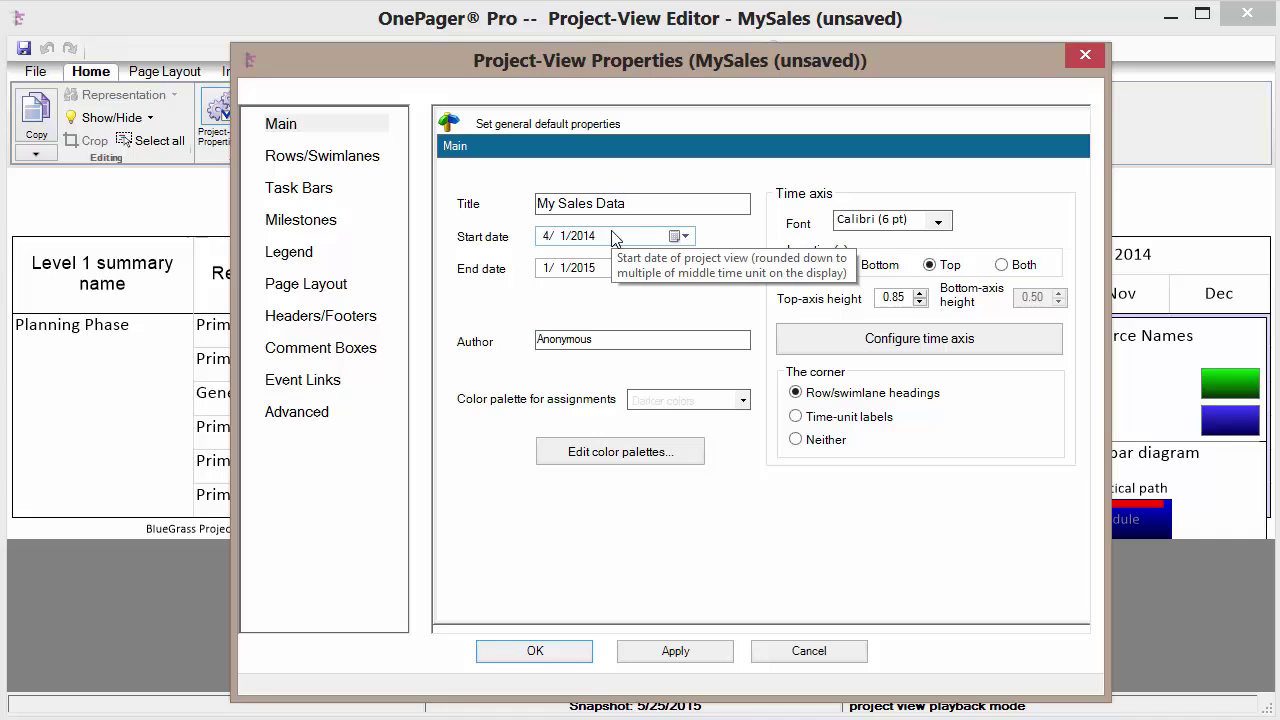
left_click(299, 165)
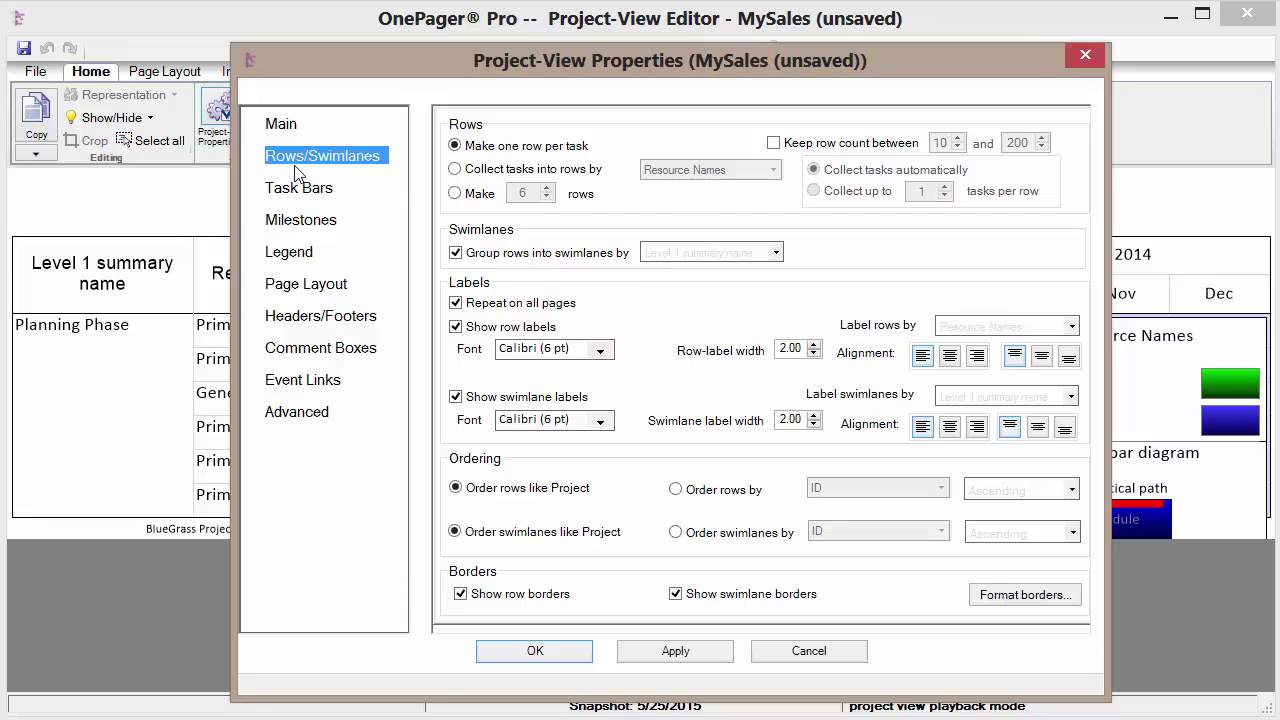
- Review the Task Bars through Advanced property pages, then apply them with OK
left_click(295, 197)
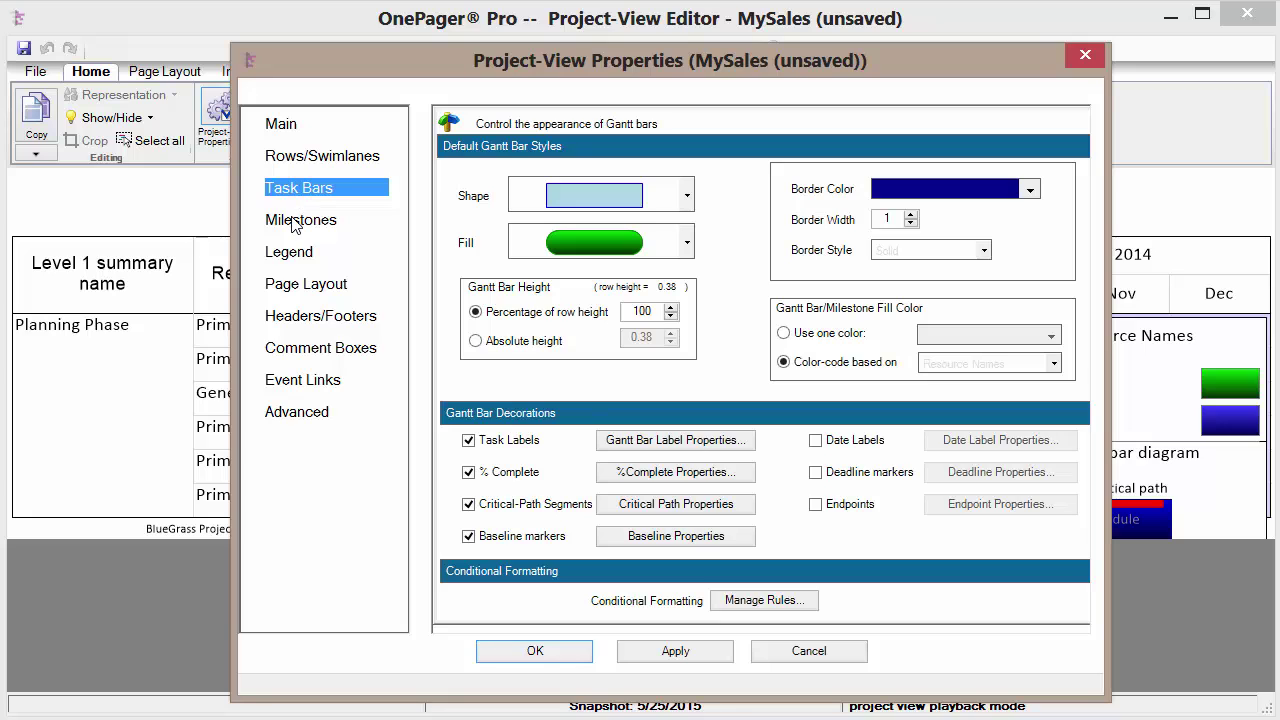
left_click(296, 224)
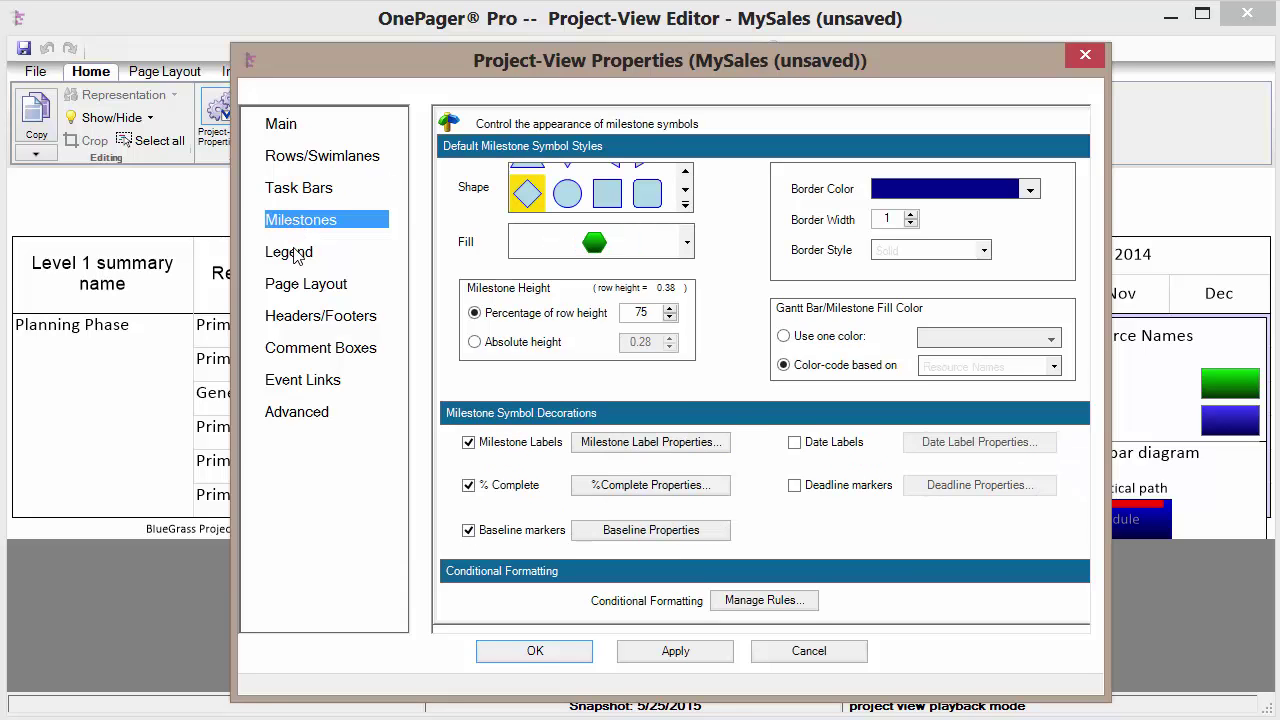
left_click(296, 255)
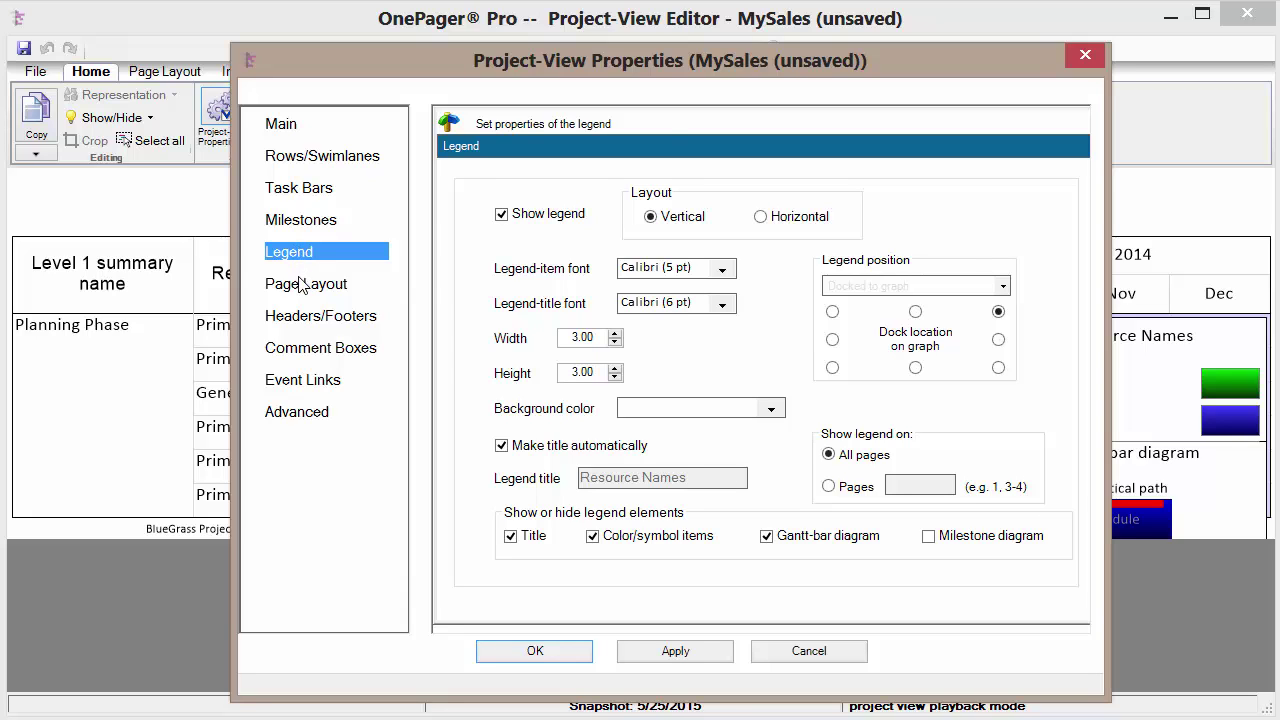
left_click(300, 285)
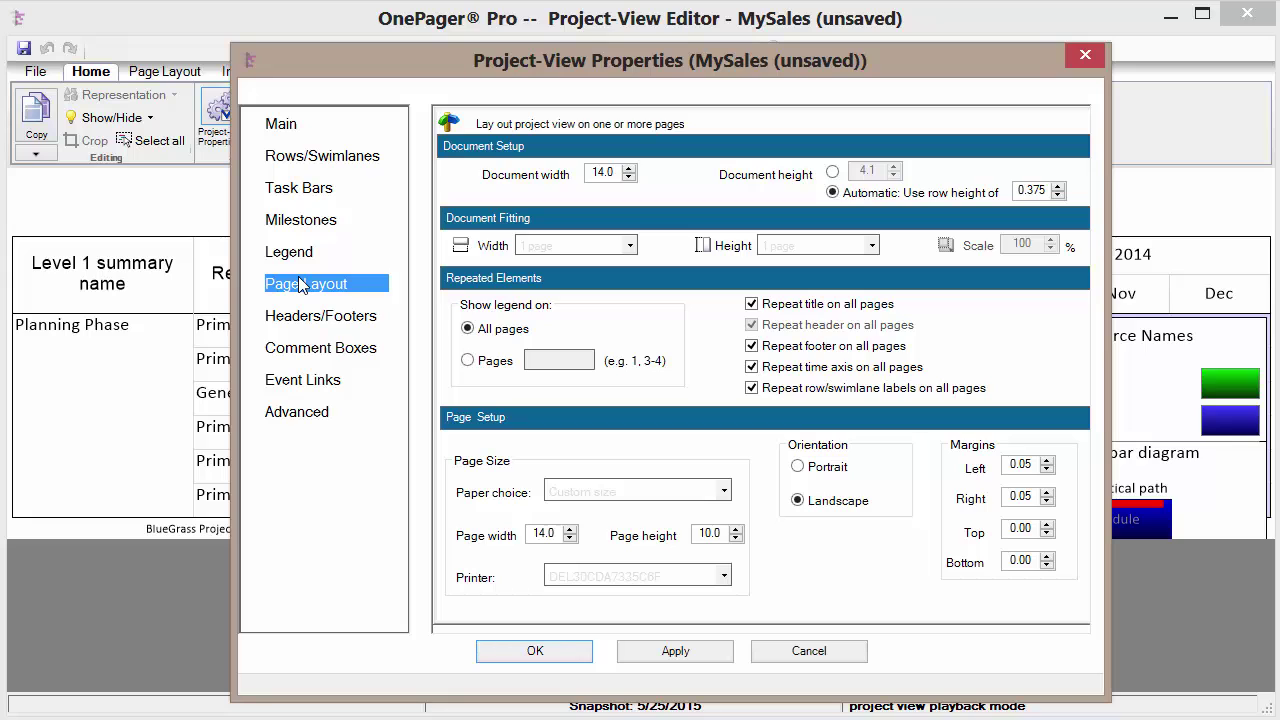
left_click(297, 315)
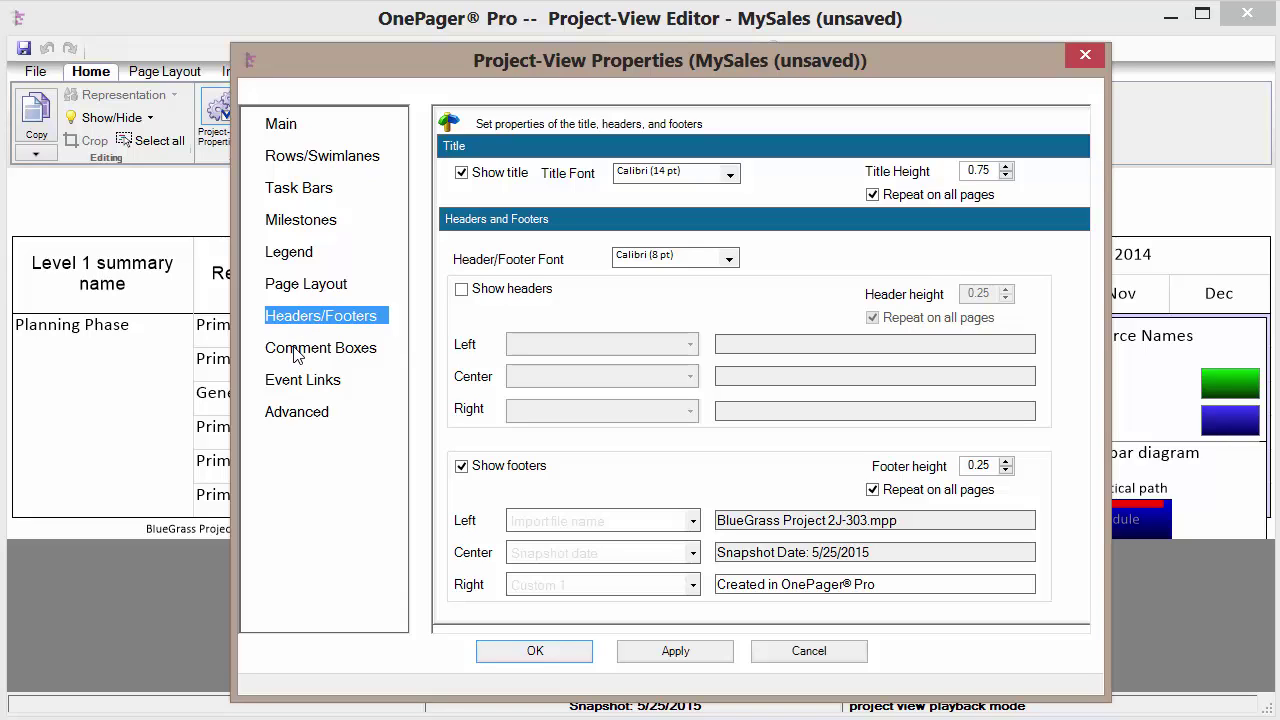
left_click(297, 352)
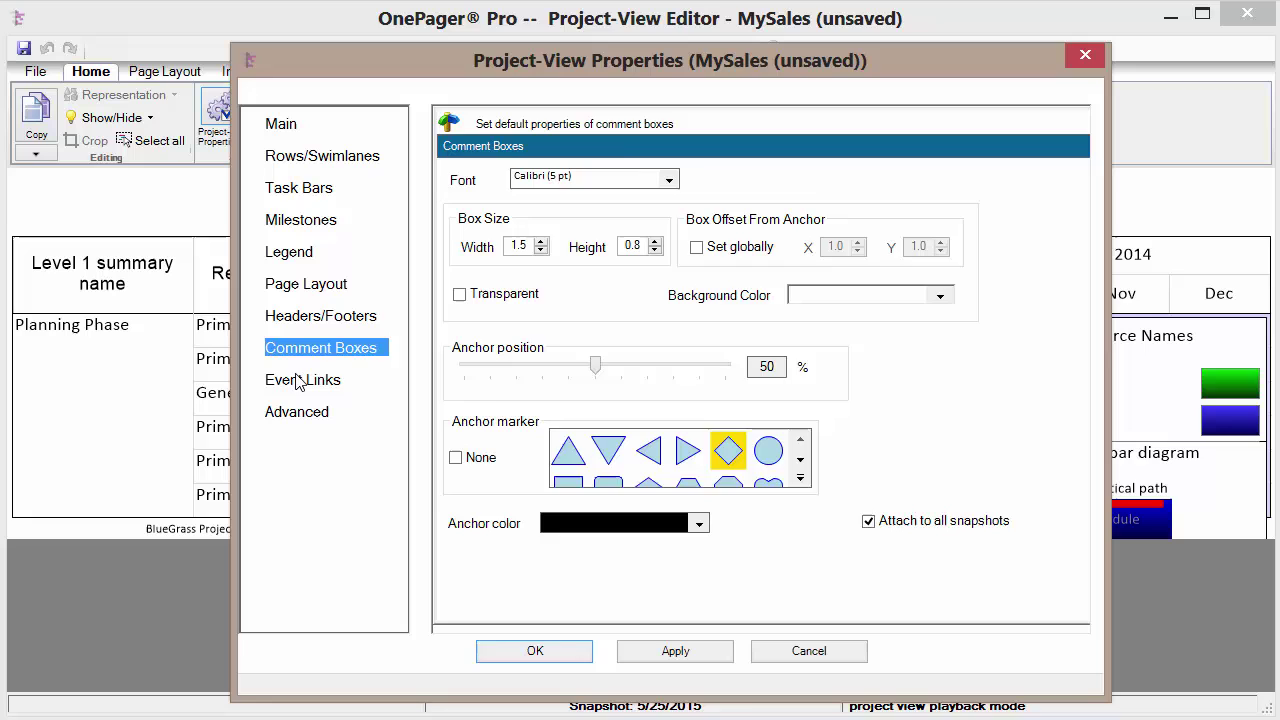
left_click(298, 385)
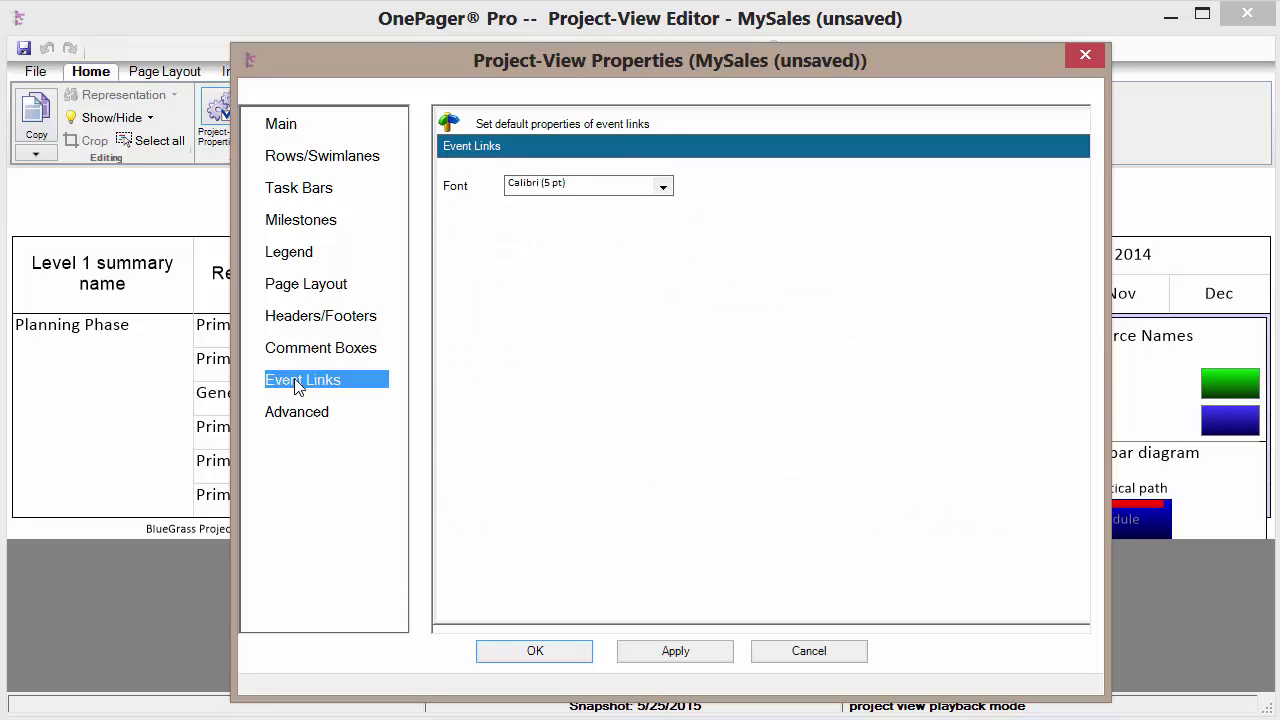
left_click(296, 416)
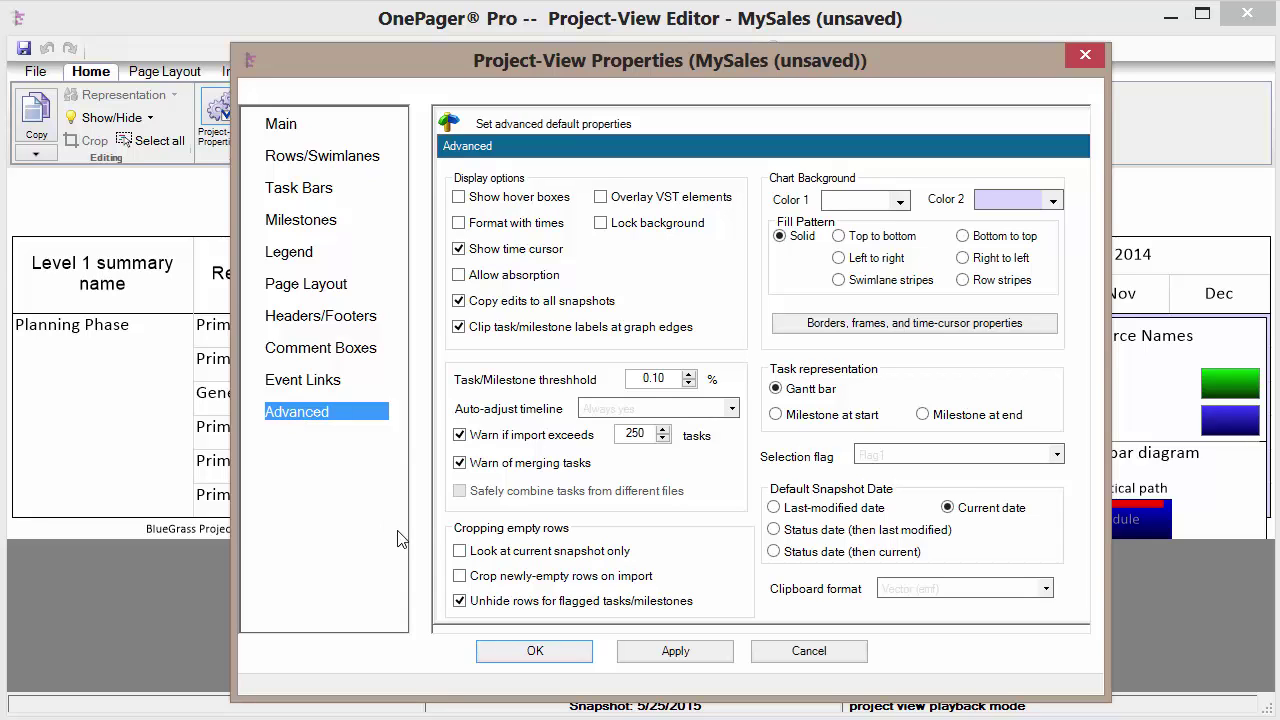
left_click(544, 651)
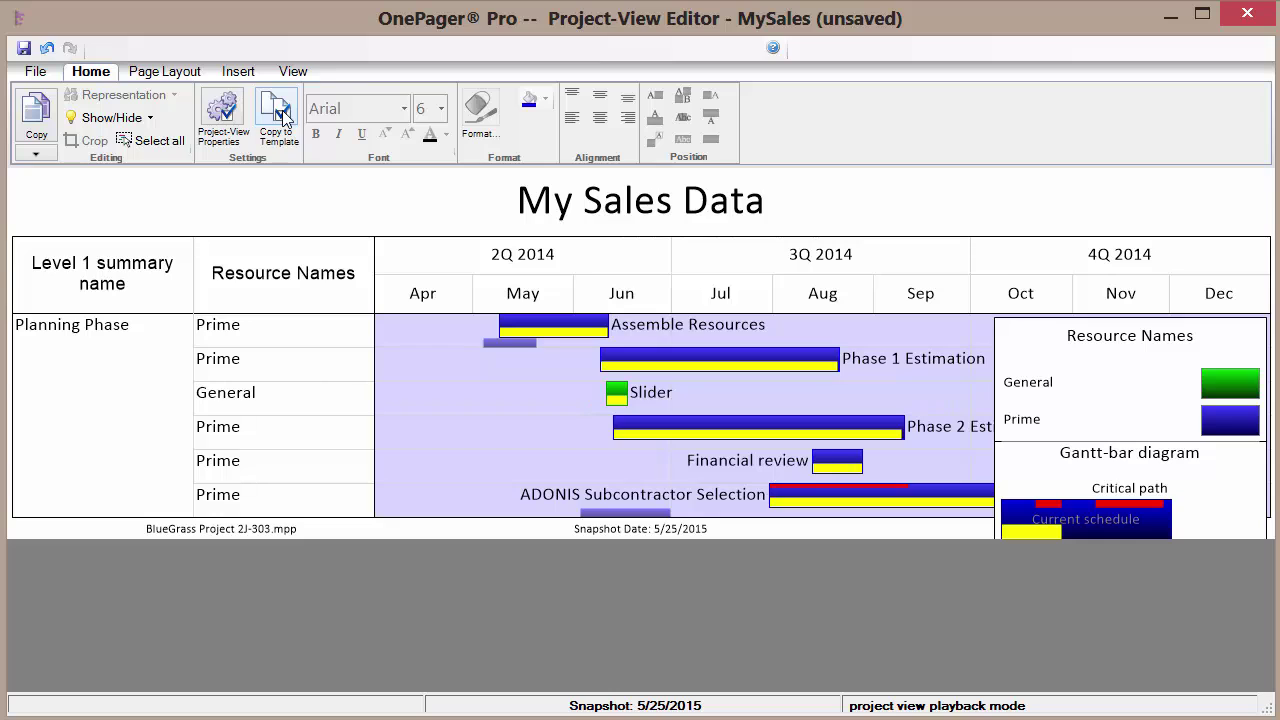
left_click(198, 79)
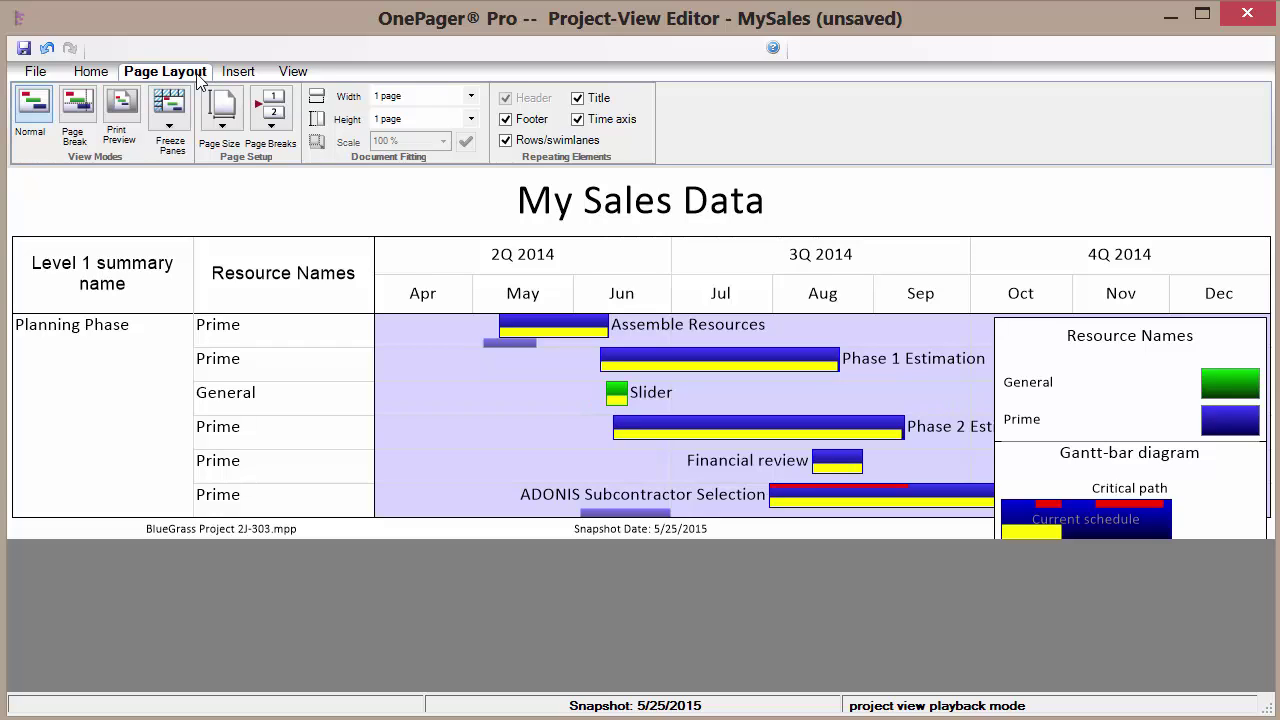
left_click(232, 76)
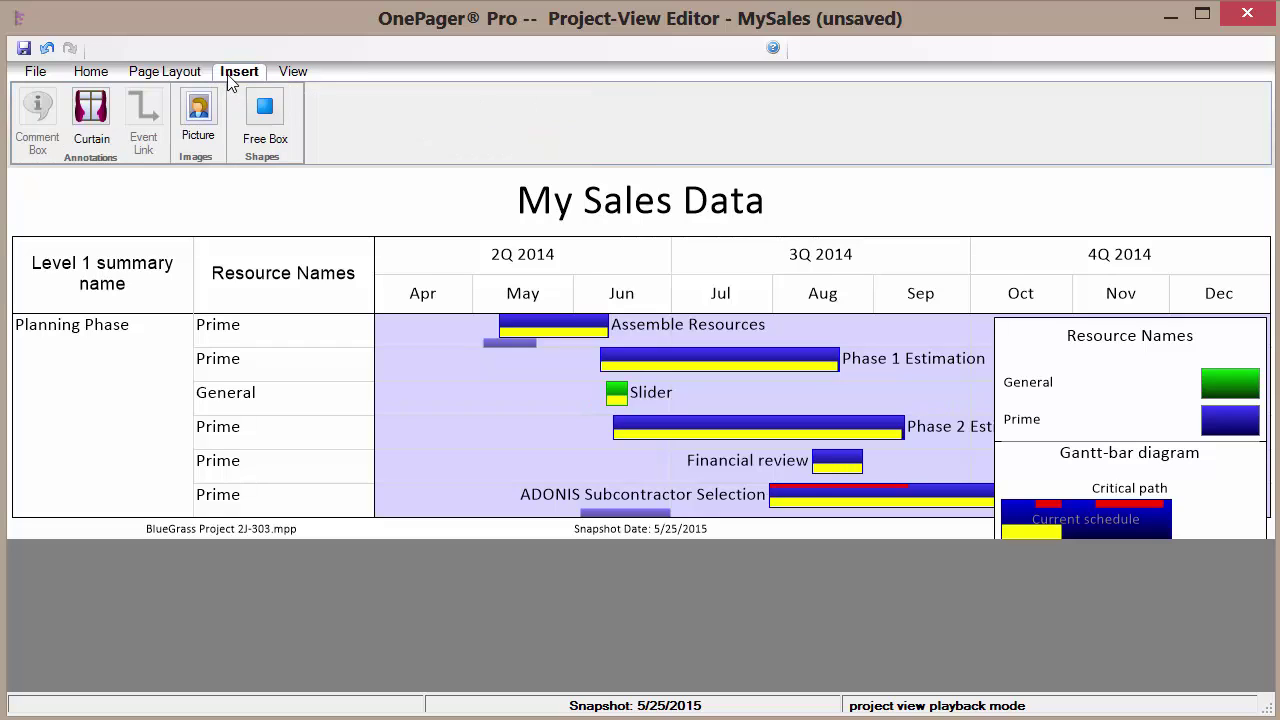
left_click(288, 80)
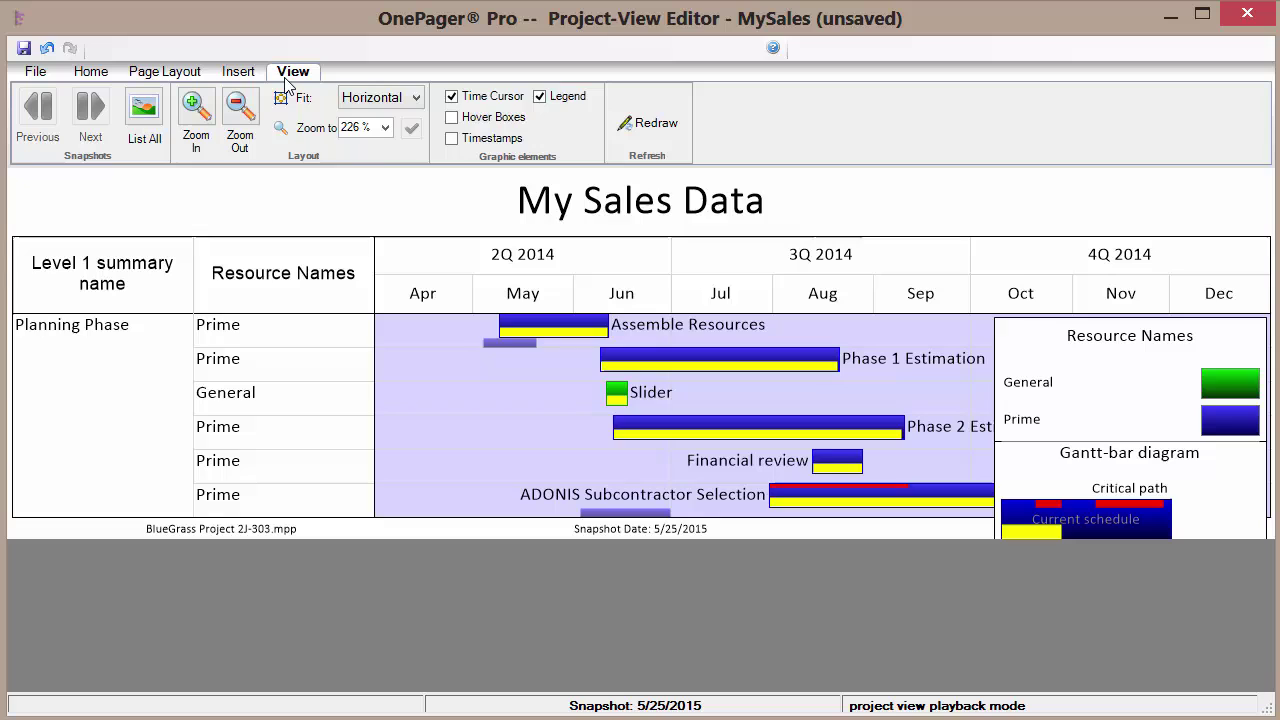
left_click(239, 117)
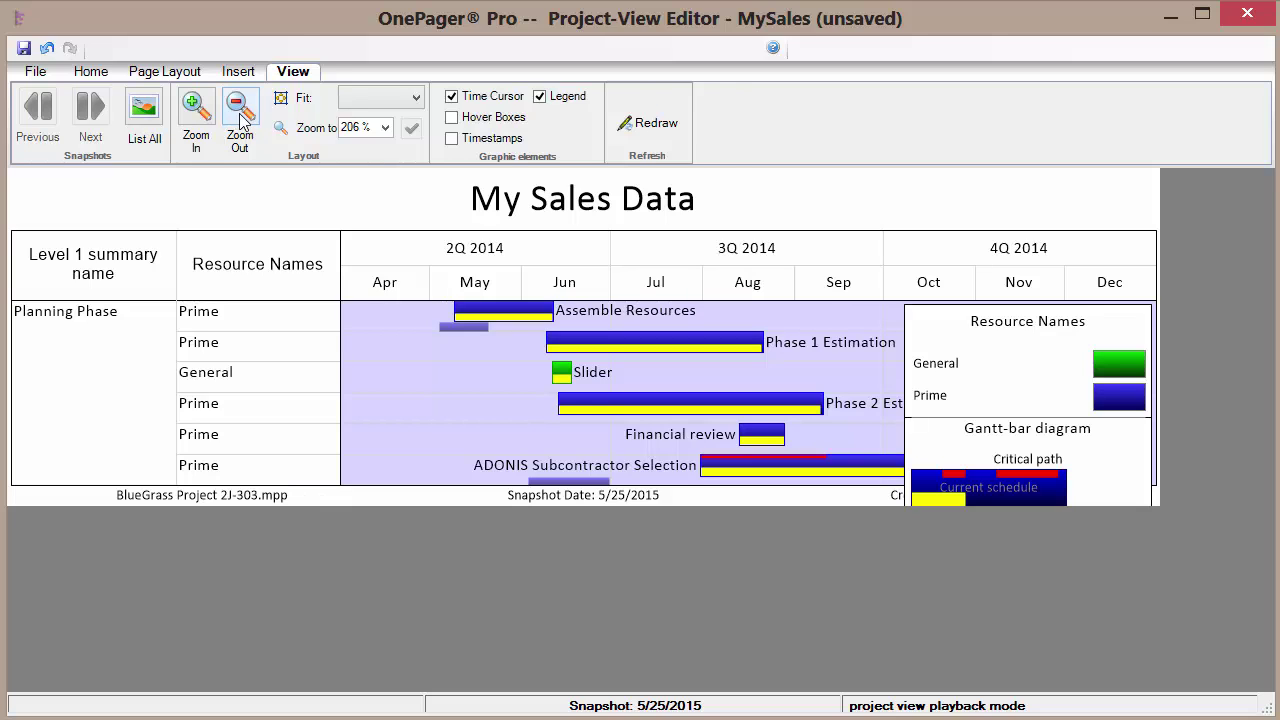
left_click(90, 71)
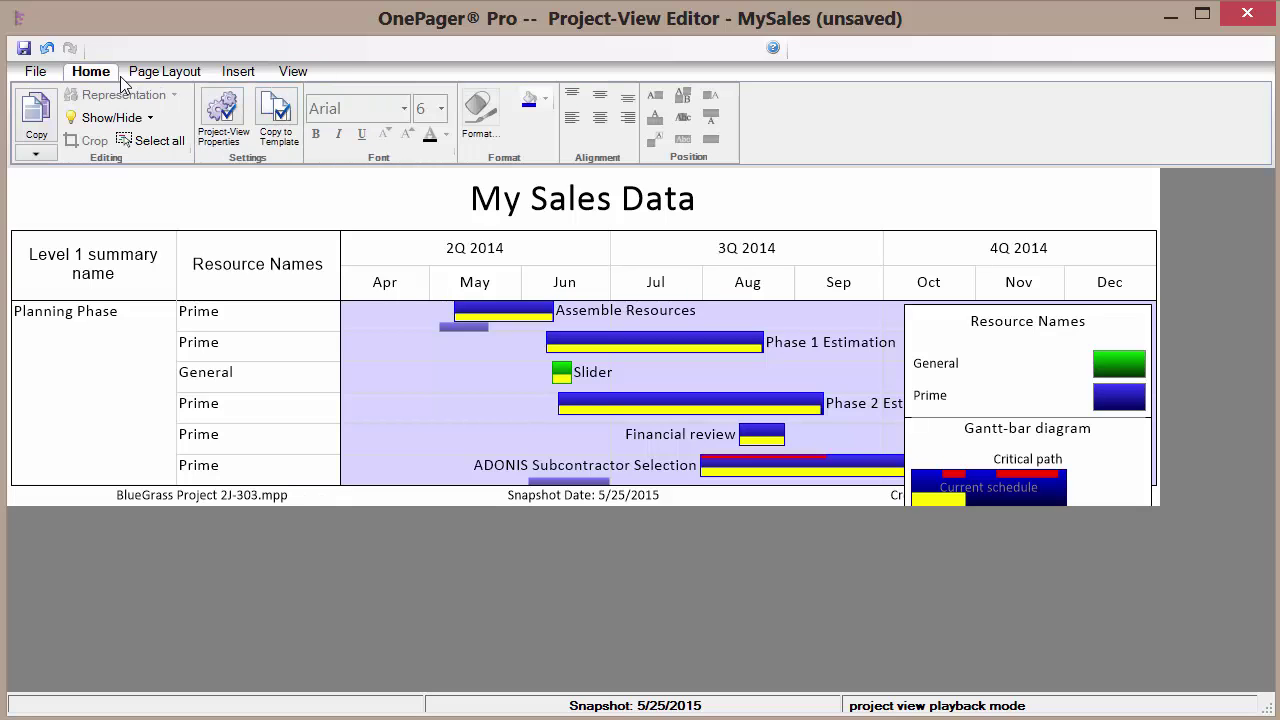
- Save the project view as MySales.tam in the ProjectViews folder
left_click(23, 50)
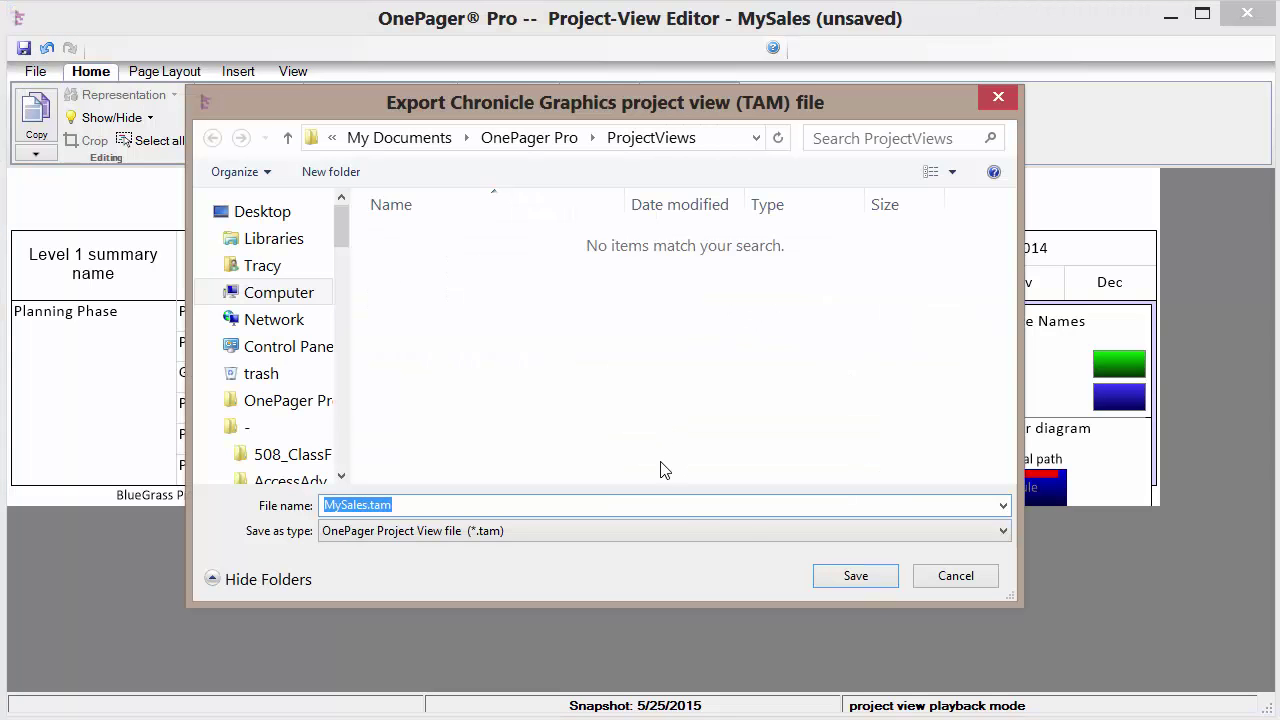
left_click(850, 579)
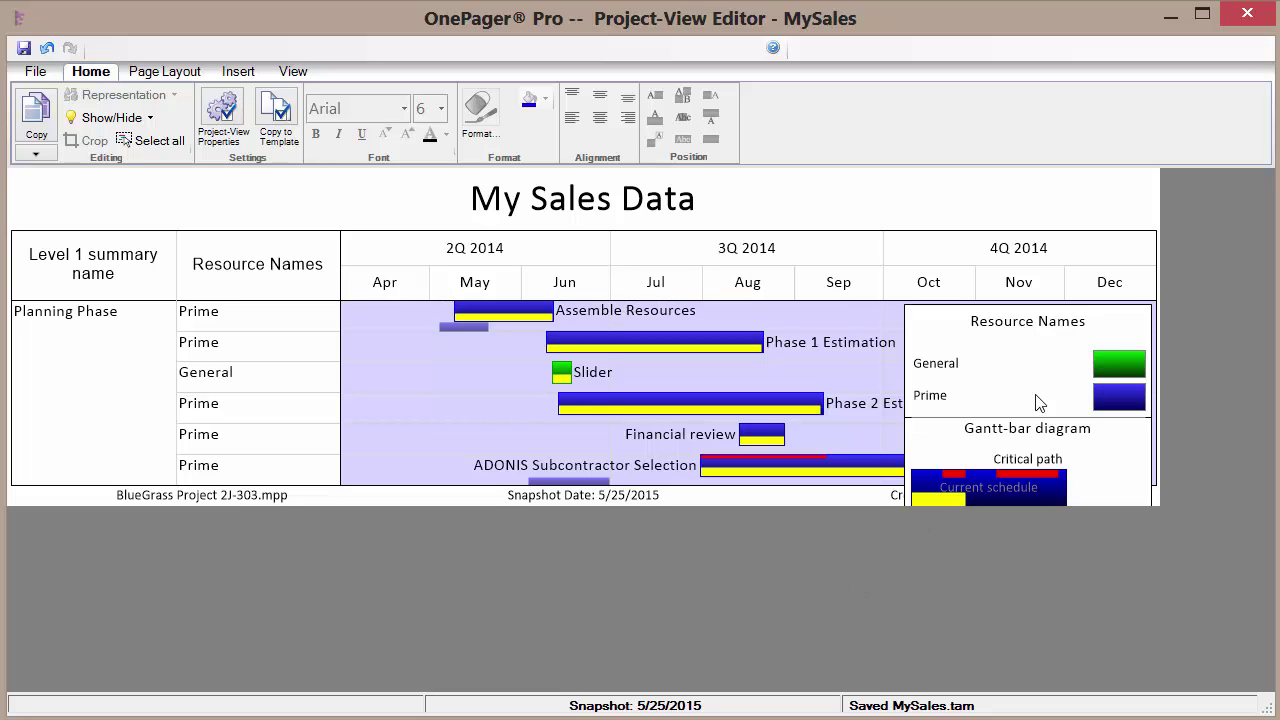
- Close the OnePager Pro editor to return to the CommercialConstruction schedule in Project
left_click(1249, 16)
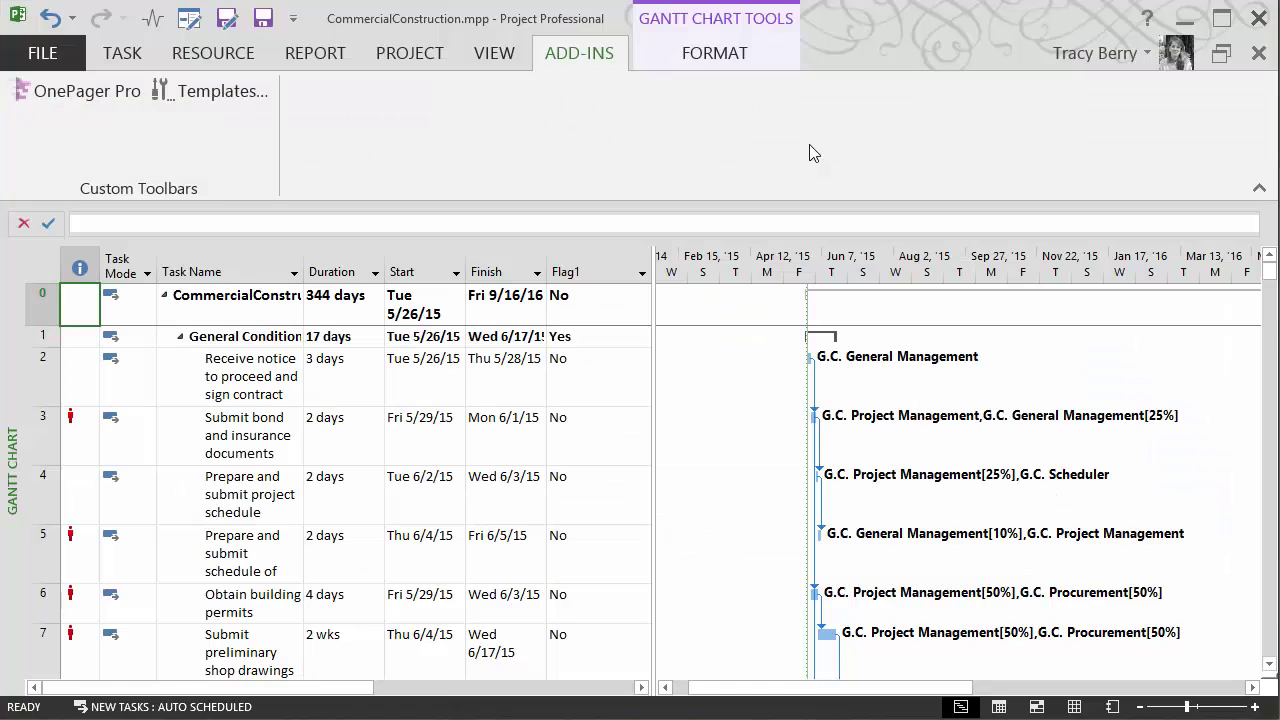